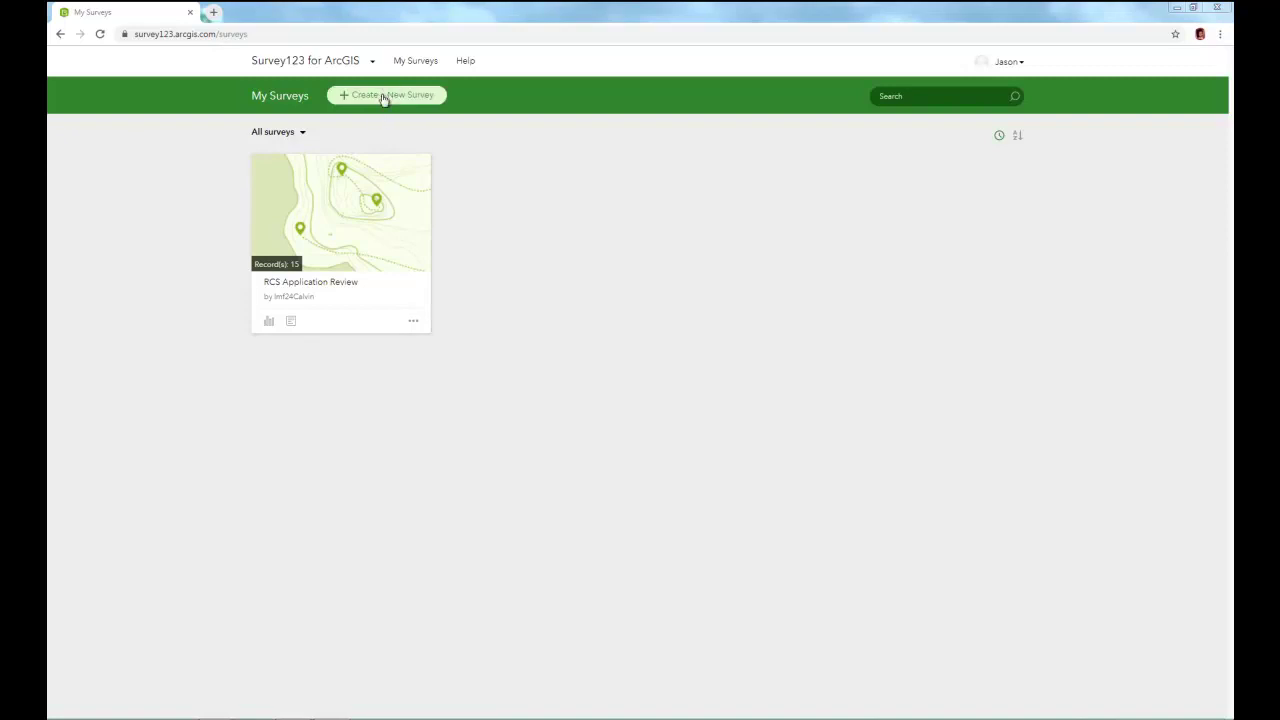
# - Create a web-designer survey 'Tree Health Survey', tagged Tree, Health, summary 'Survey of Tree Health for GEO 261'
pyautogui.click(383, 96)
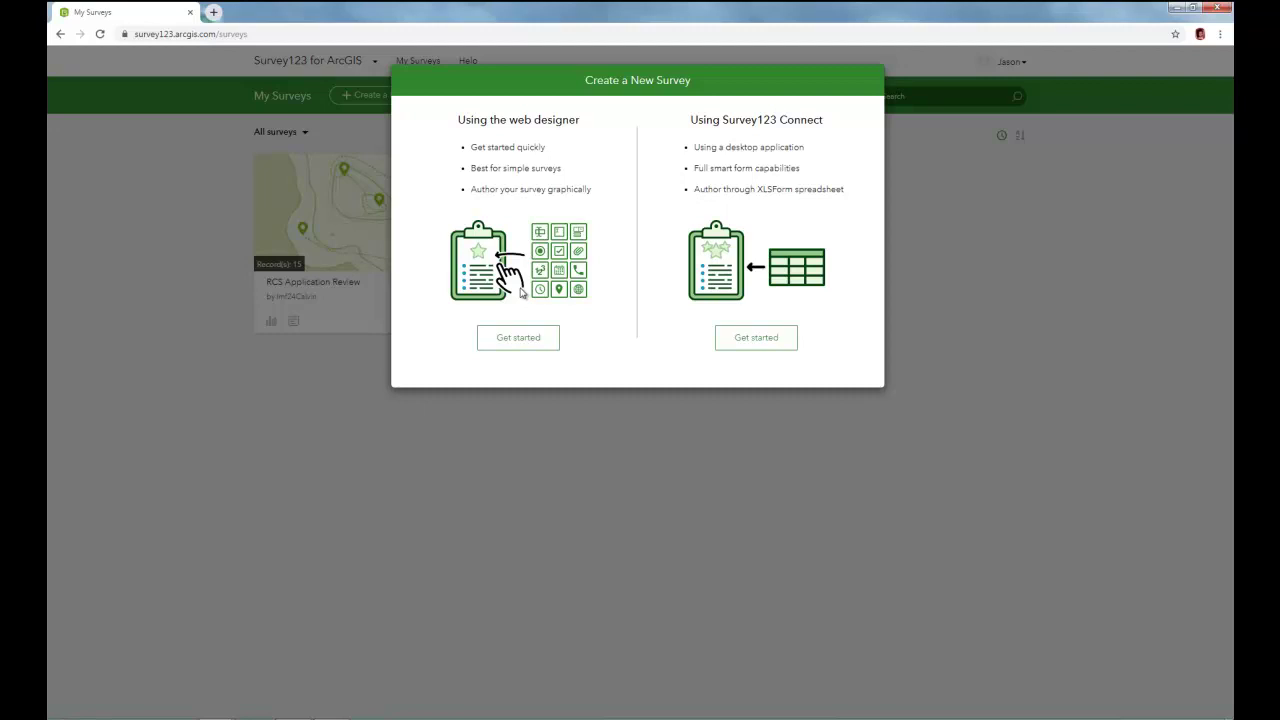
pyautogui.click(518, 337)
pyautogui.click(626, 146)
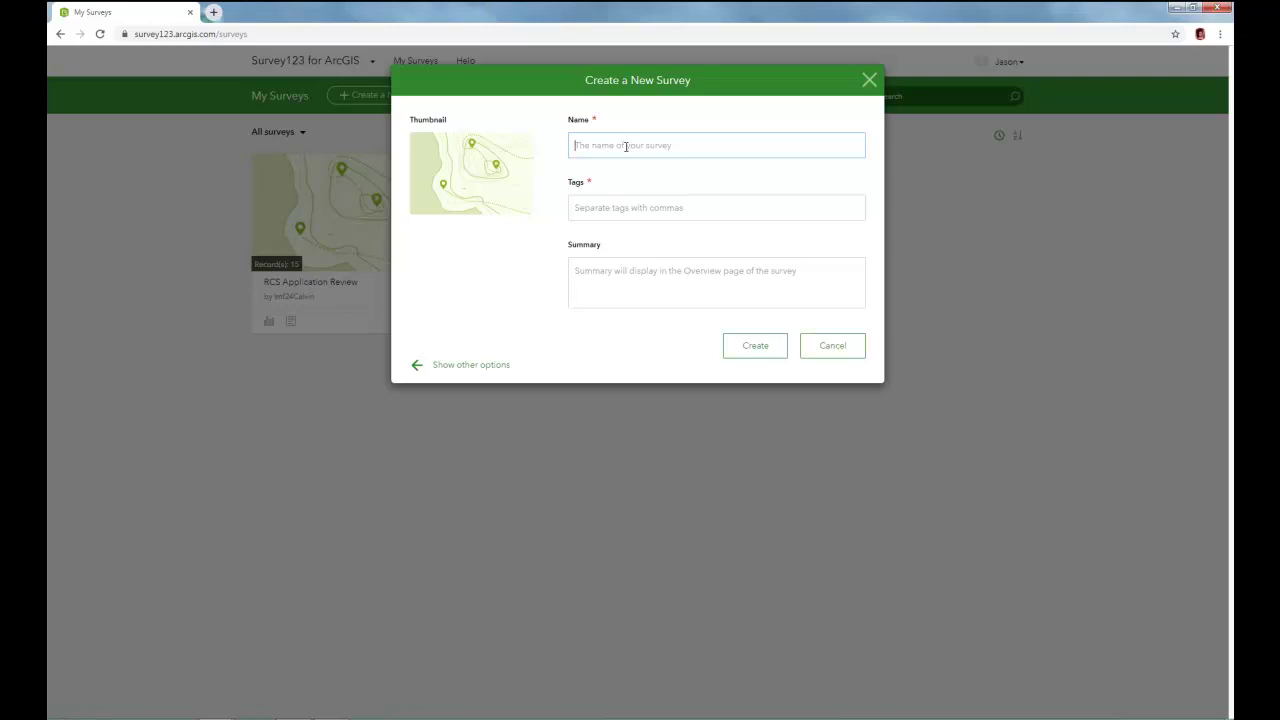
pyautogui.write('Tree Health Survey')
pyautogui.press('Tab')
pyautogui.write('Tree, Health')
pyautogui.press('Tab')
pyautogui.write('Survey of Tree Health for GEO 261')
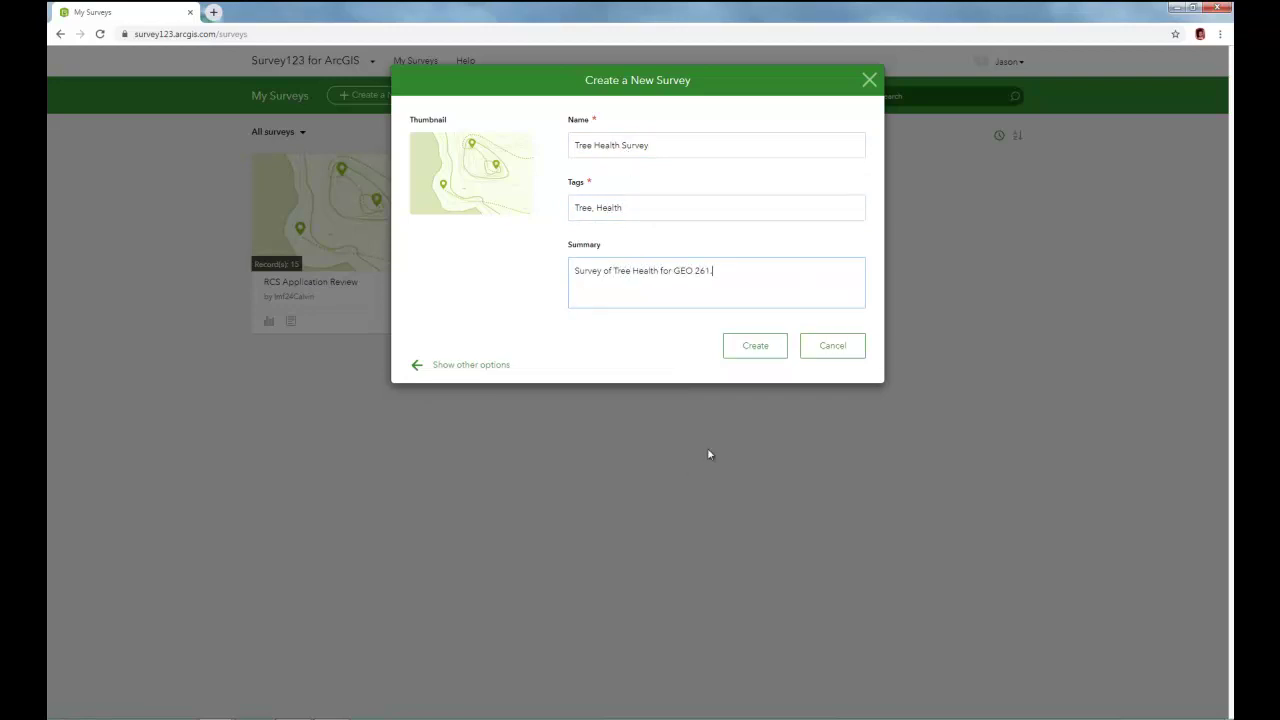
pyautogui.click(755, 348)
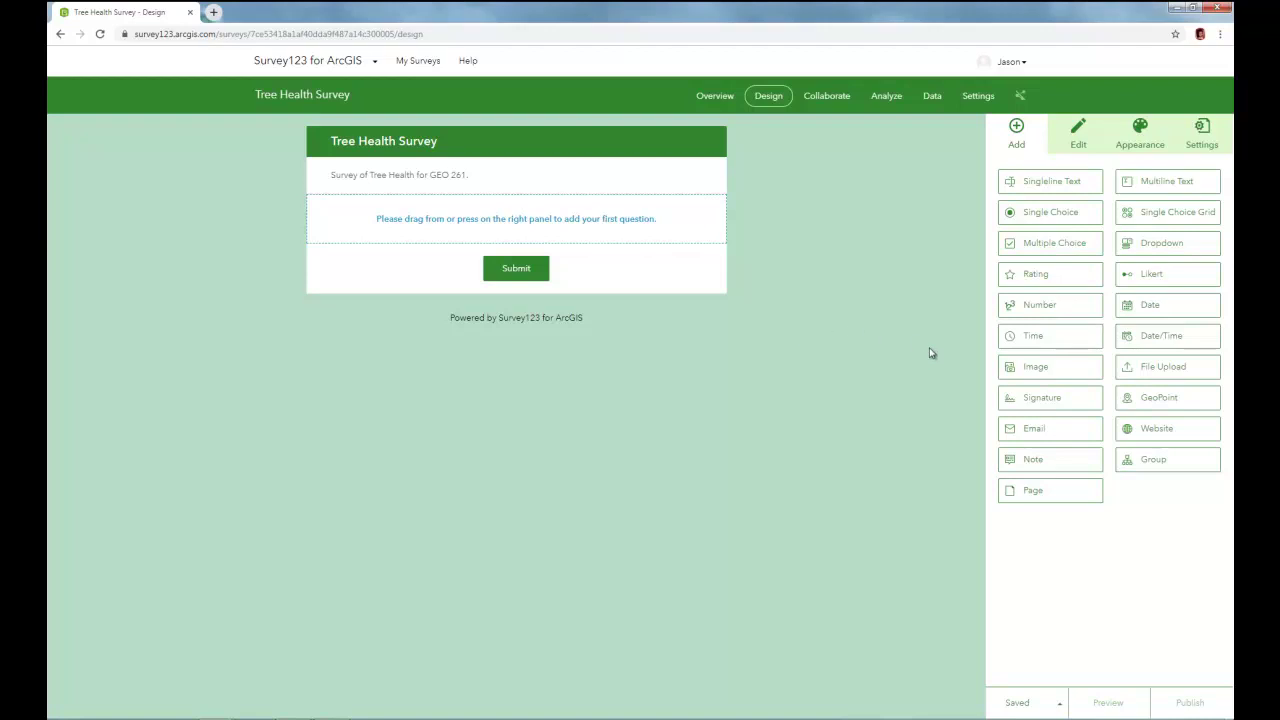
# - Add a required GeoPoint question 'Set the location of your tree' using device location, and save
pyautogui.click(1158, 400)
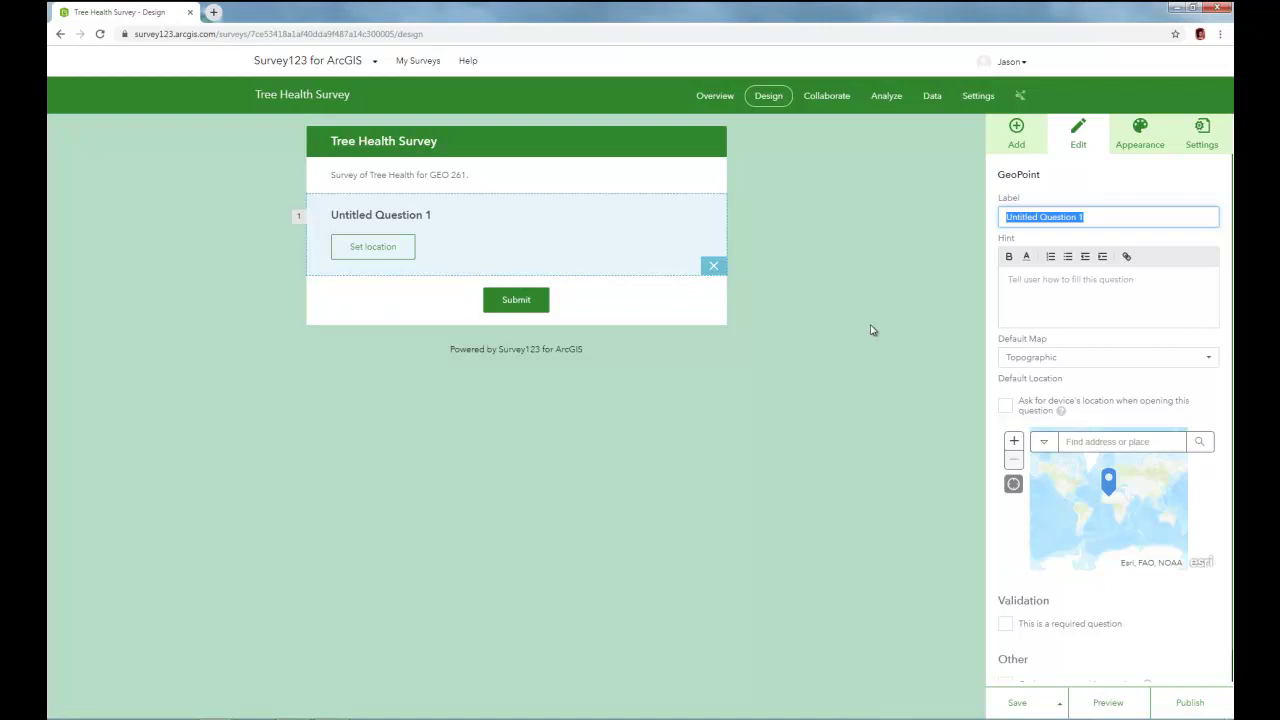
pyautogui.write('Set')
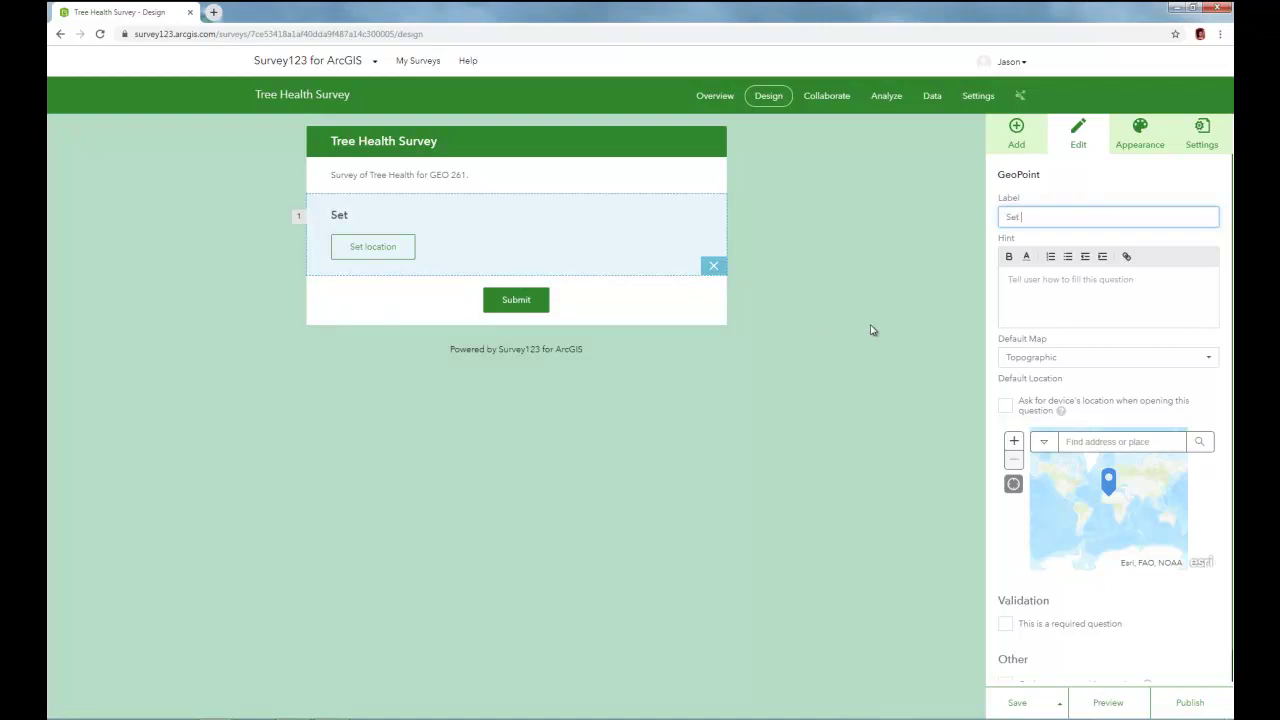
pyautogui.write(' the location of your tree')
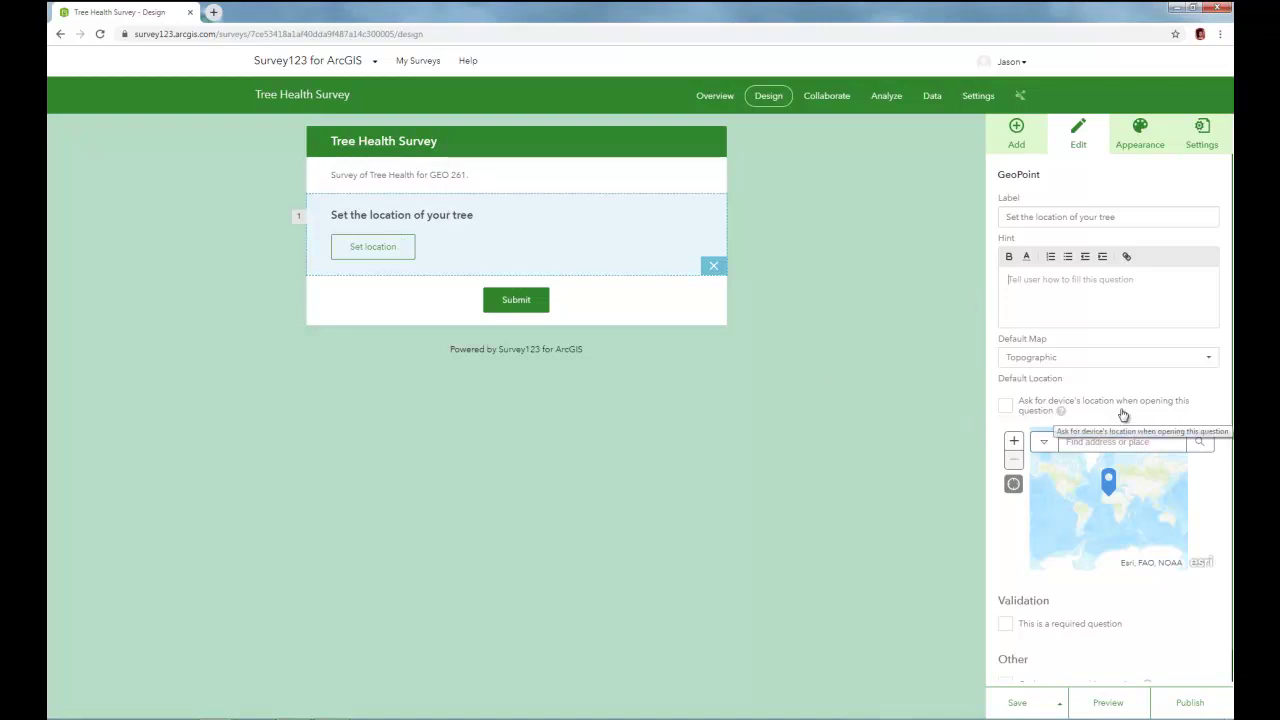
pyautogui.click(1006, 408)
pyautogui.click(1006, 625)
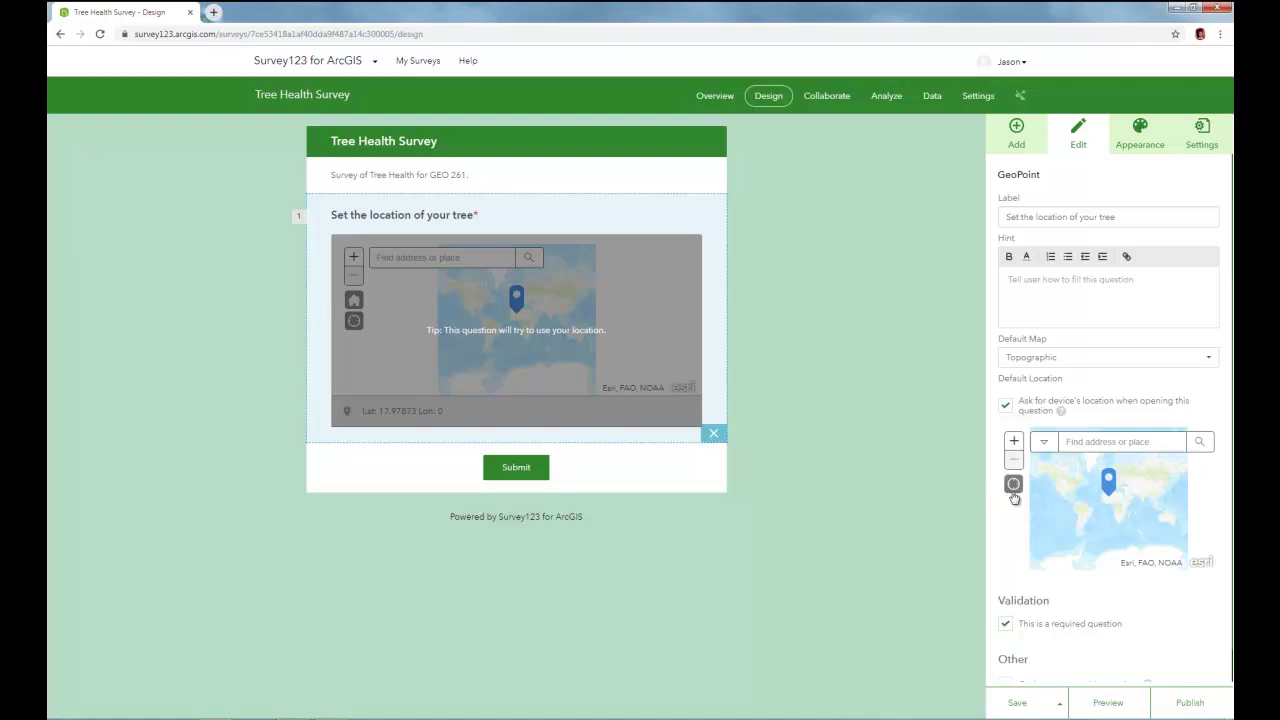
pyautogui.scroll(-1, 1011, 519)
pyautogui.click(1005, 589)
pyautogui.click(1005, 589)
pyautogui.click(1018, 703)
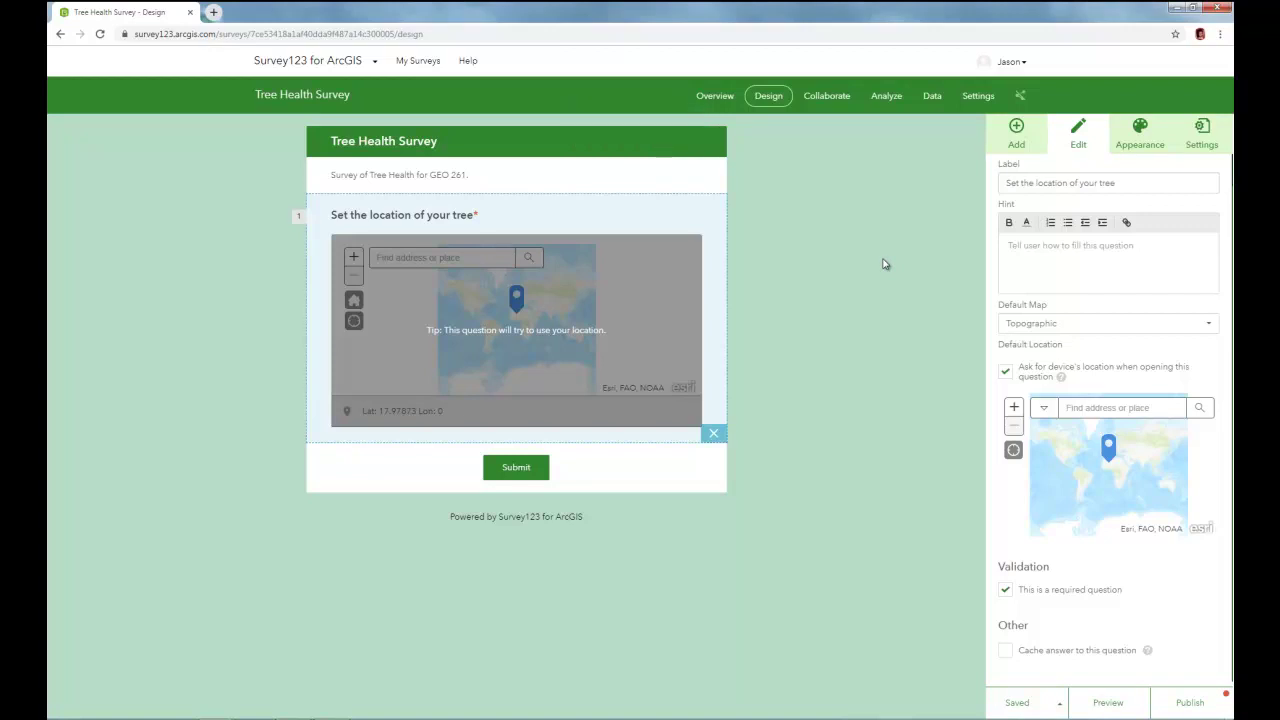
# - Add dropdown 'What does your survey area look like?' with a hint to pick the best-describing option
pyautogui.click(1016, 131)
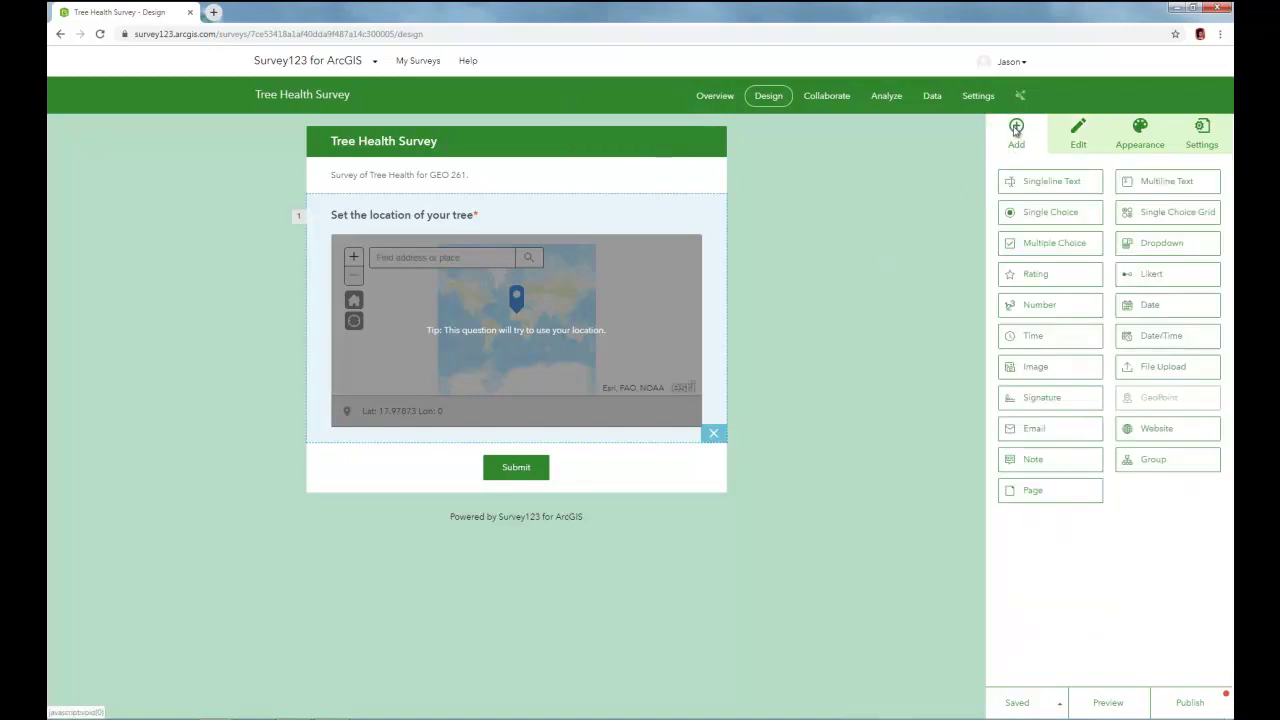
pyautogui.click(1155, 252)
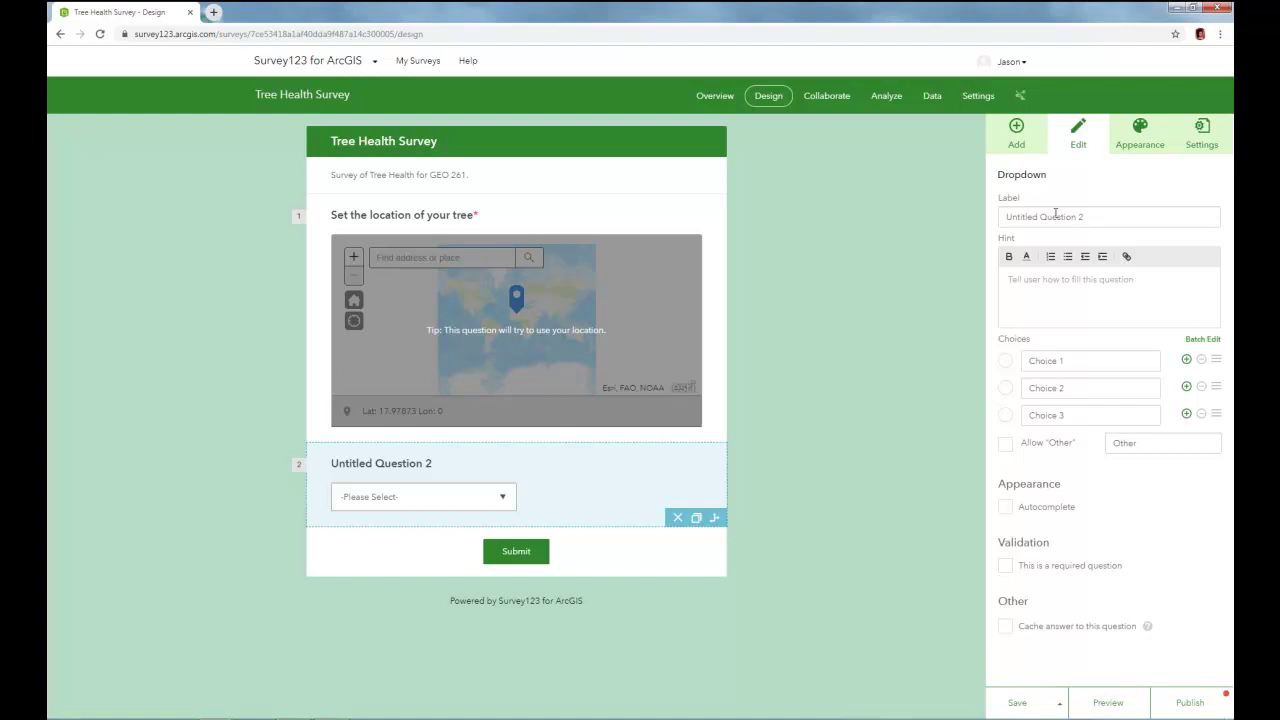
pyautogui.tripleClick(1055, 216)
pyautogui.write('What does your survey area look like?')
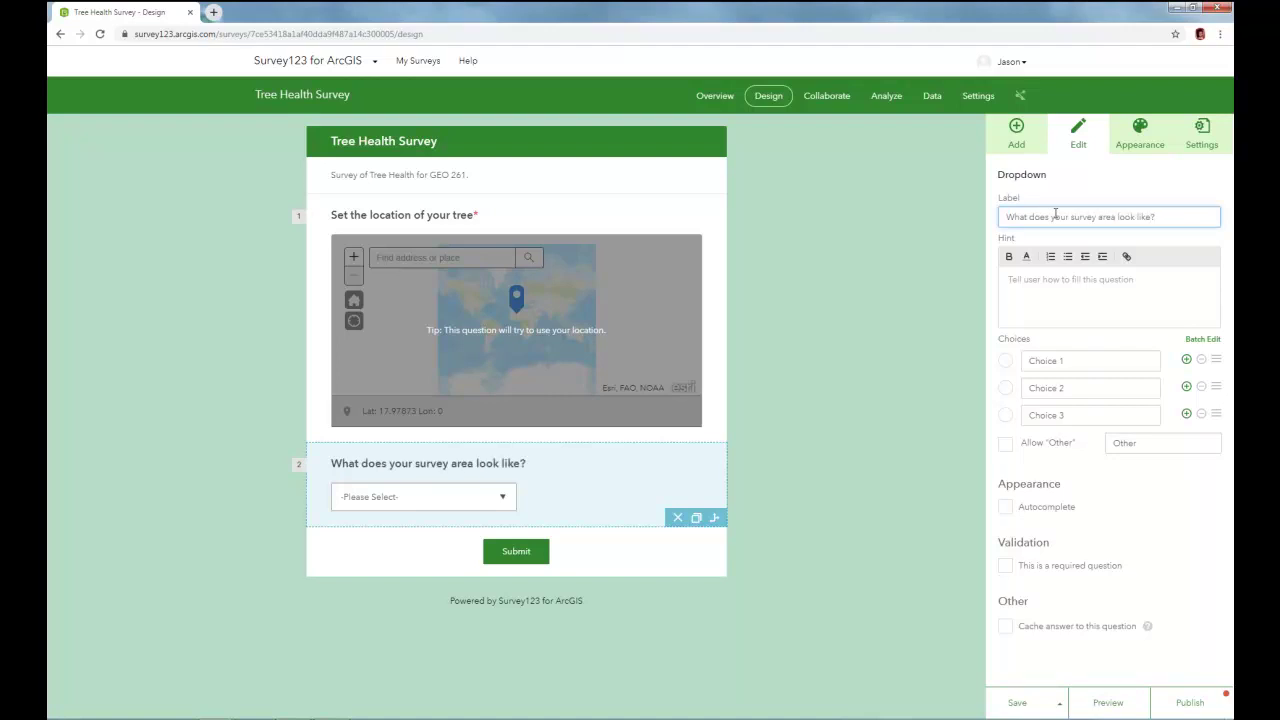
pyautogui.click(1040, 289)
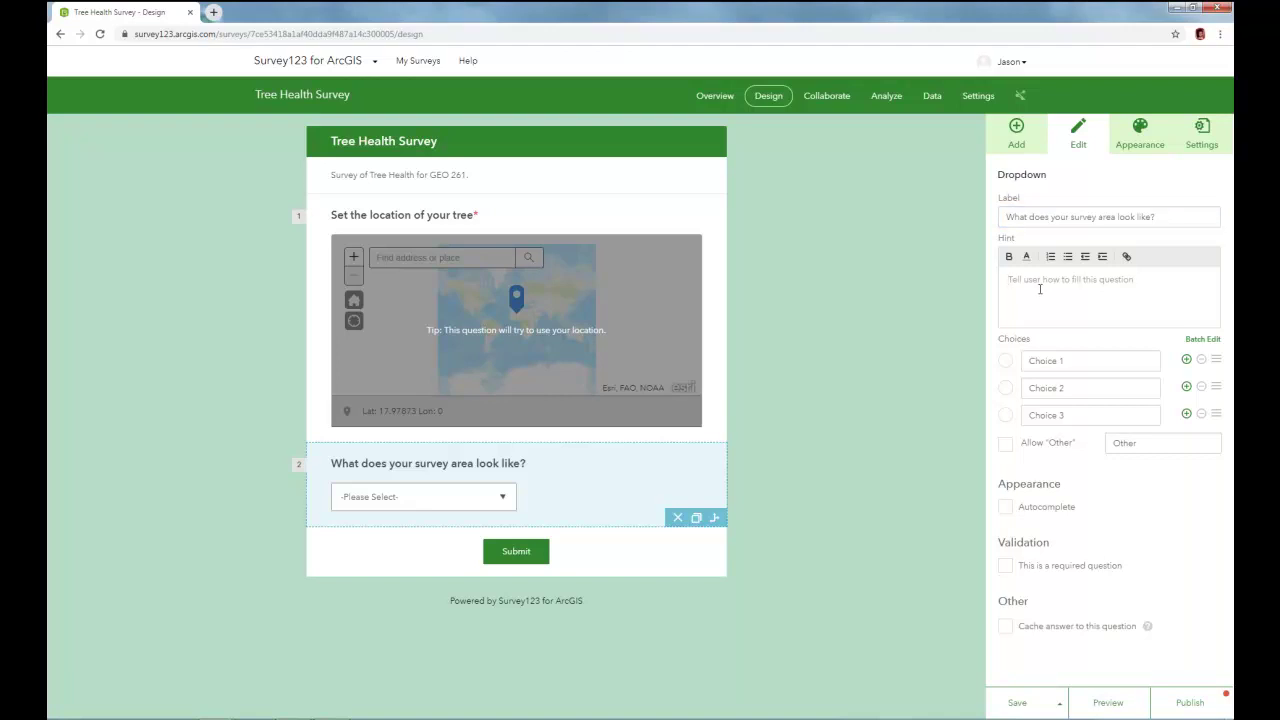
pyautogui.write('Choose one')
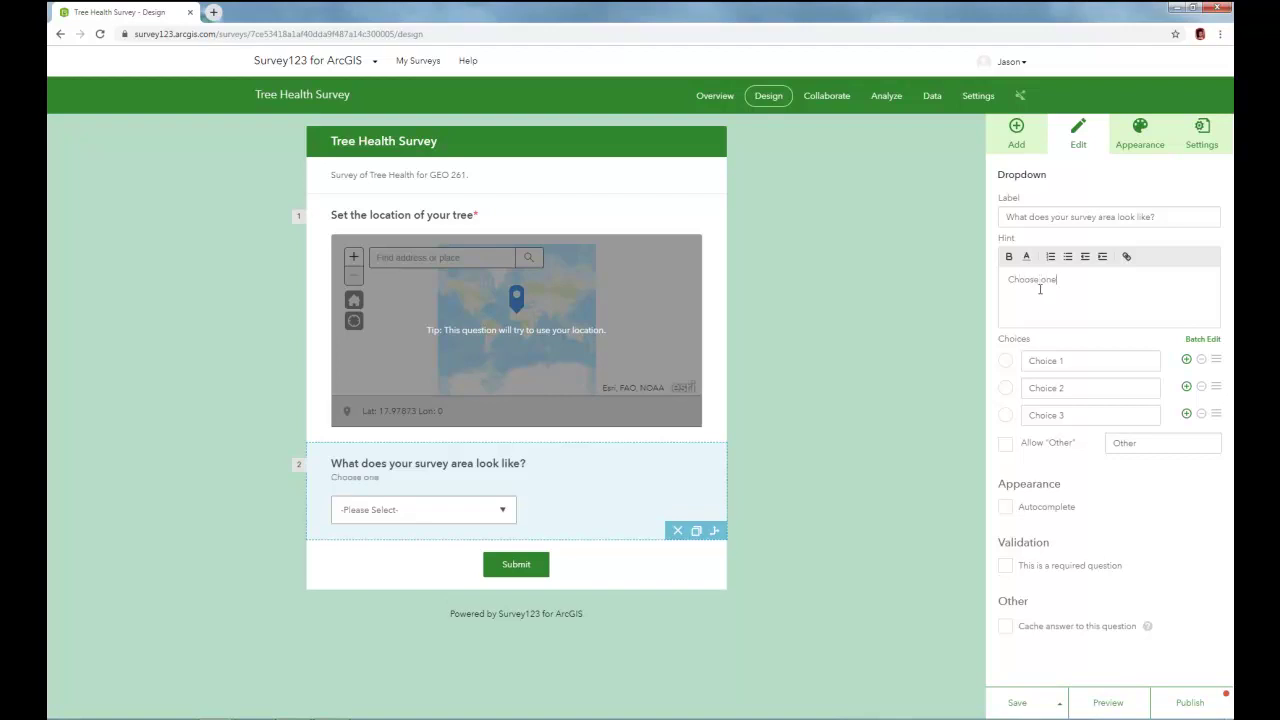
pyautogui.write(' of the options below that best describes your area.')
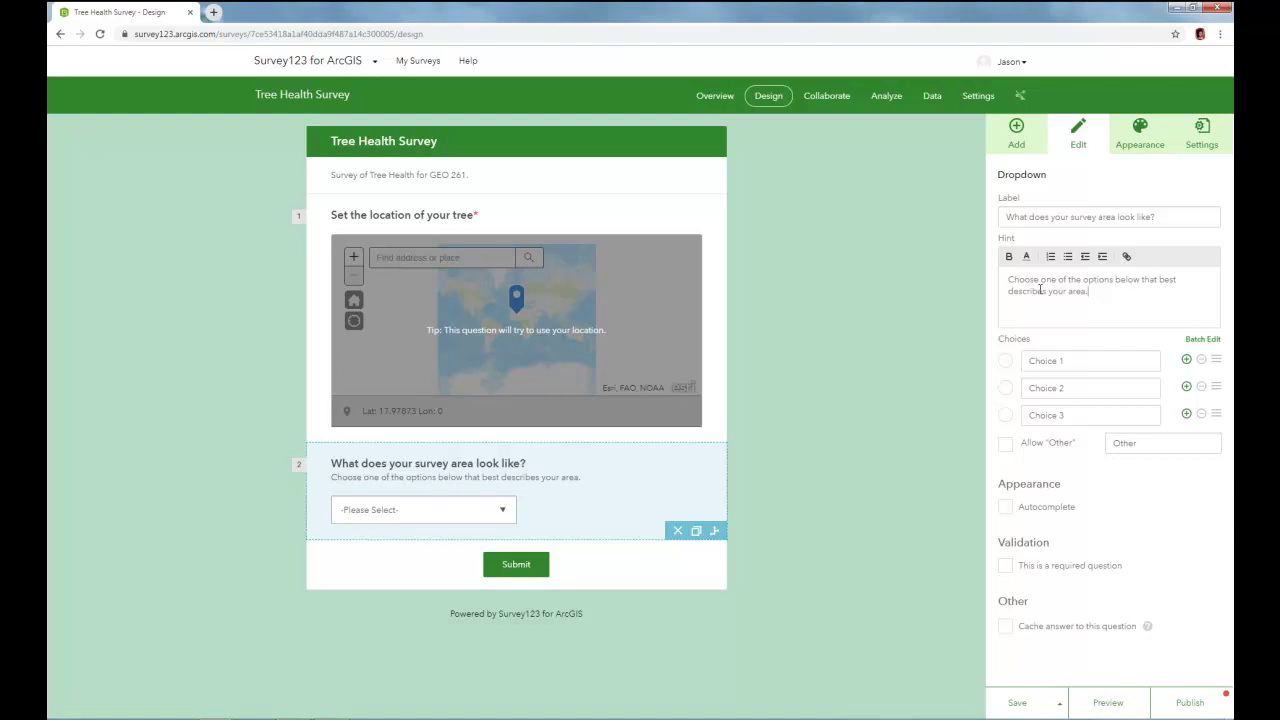
# - Set the dropdown's first choices to Street, Garden, School and Park
pyautogui.click(1036, 361)
pyautogui.write('St')
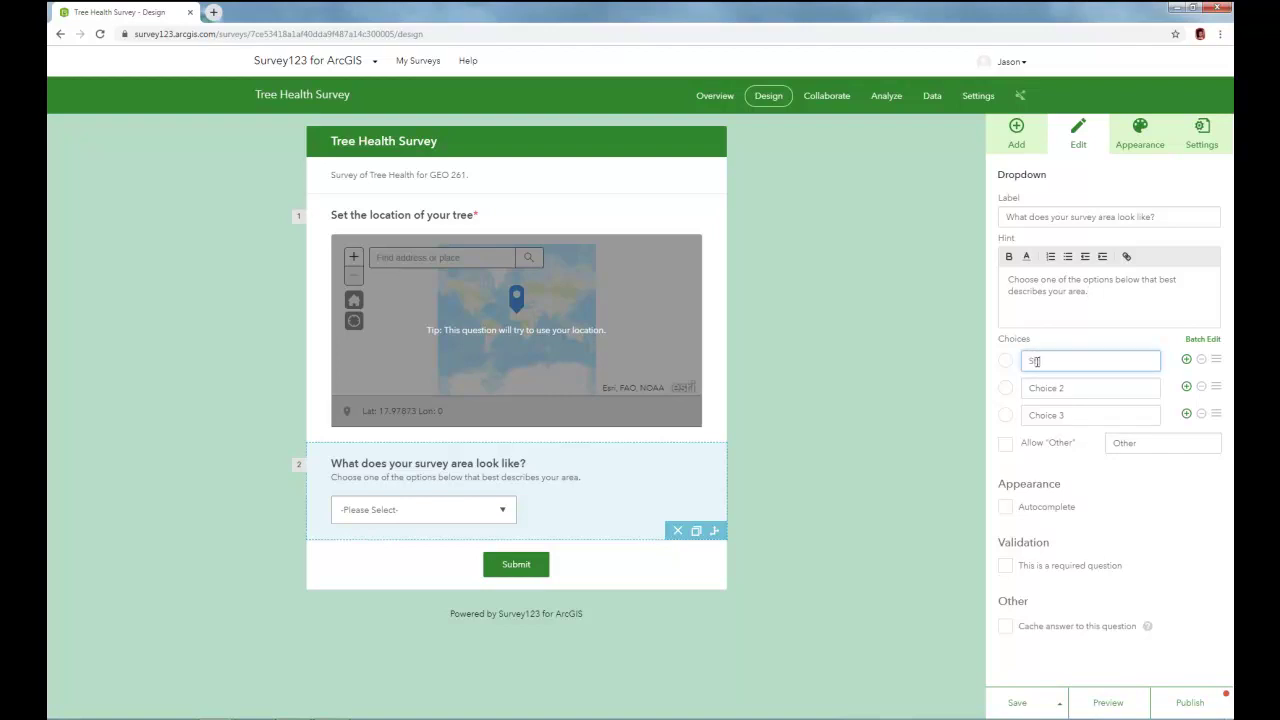
pyautogui.write('reet')
pyautogui.press('Tab')
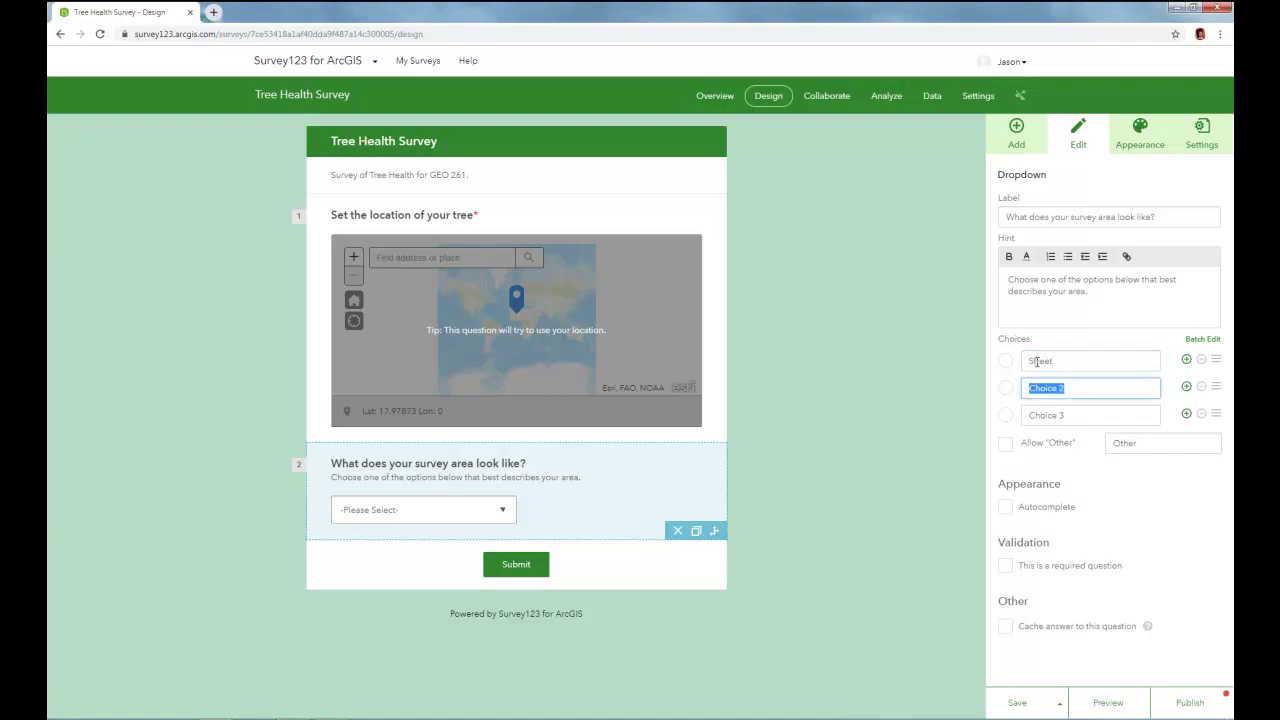
pyautogui.write('Garden')
pyautogui.press('Tab')
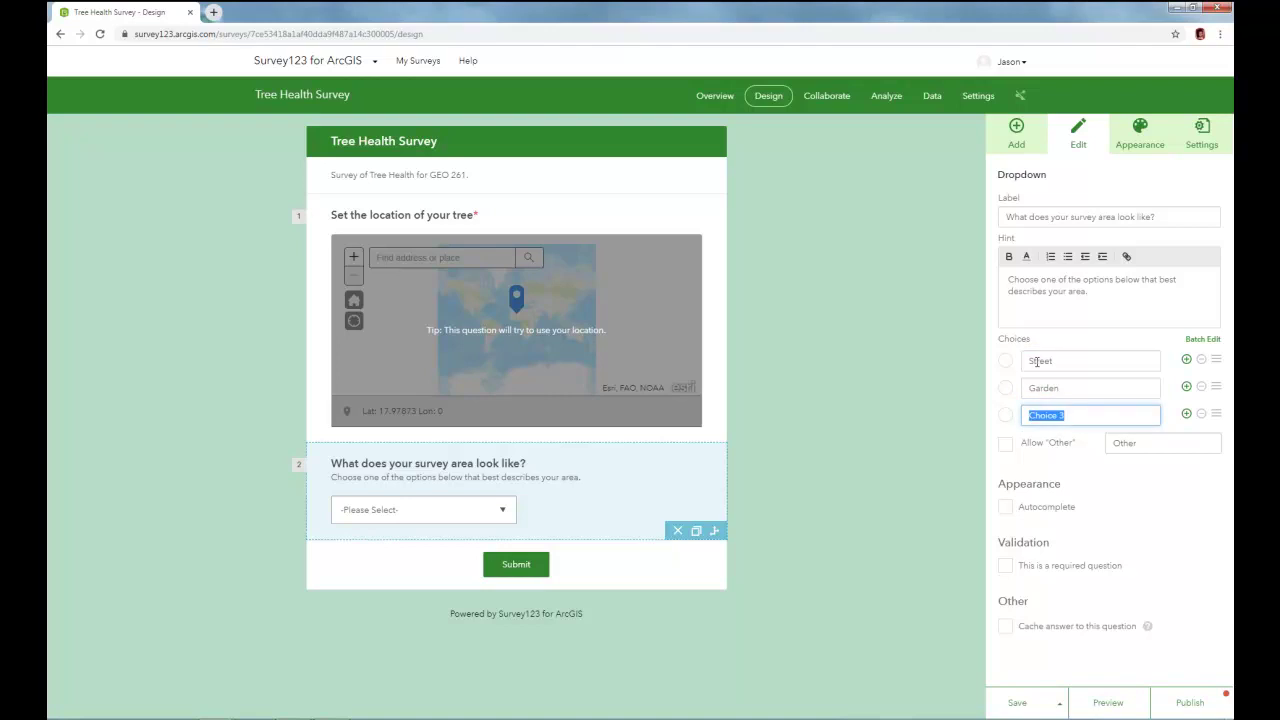
pyautogui.write('School')
pyautogui.click(1185, 416)
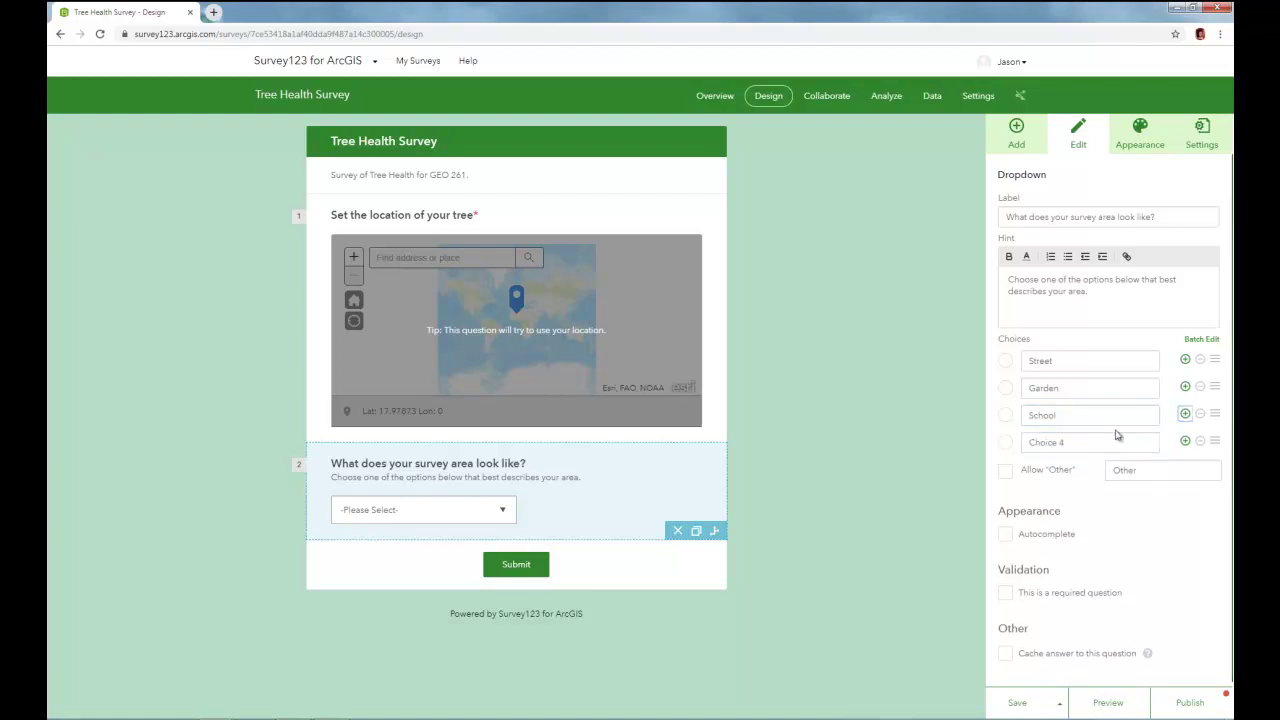
pyautogui.click(1080, 441)
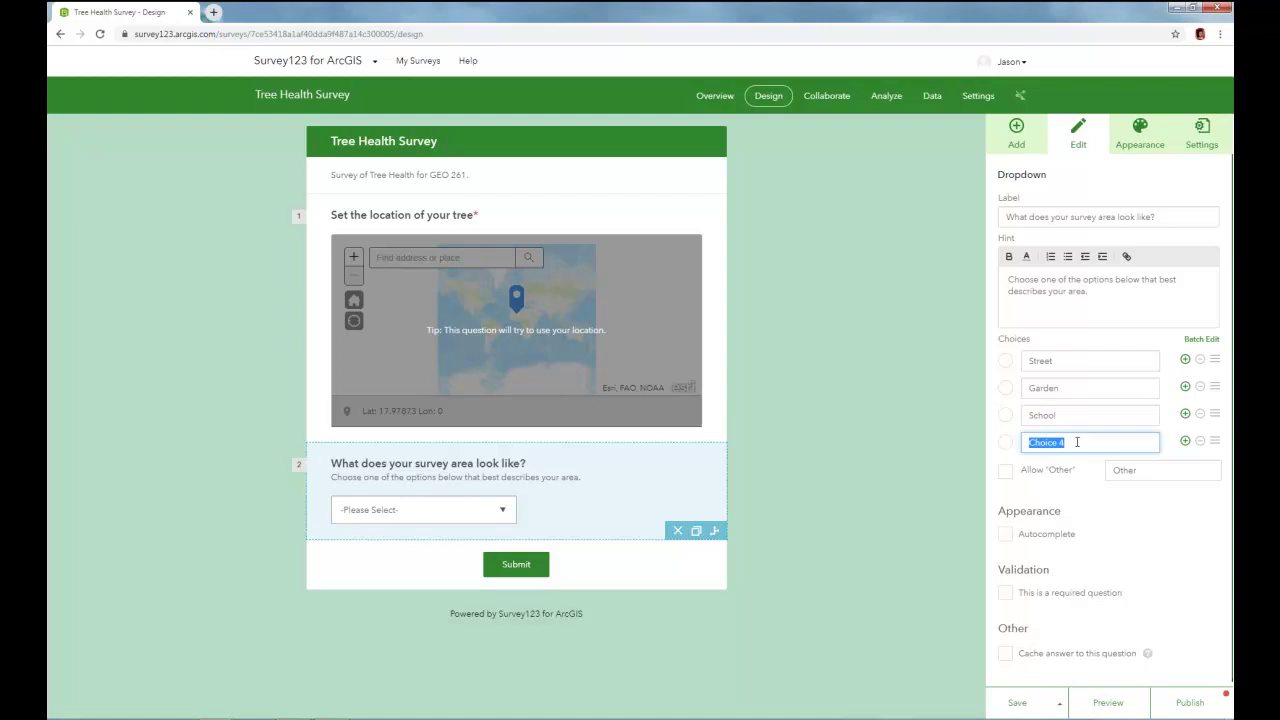
pyautogui.write('Park')
# - Add the choices Open field, Forest edge and Inside forested area
pyautogui.click(1185, 441)
pyautogui.click(1099, 470)
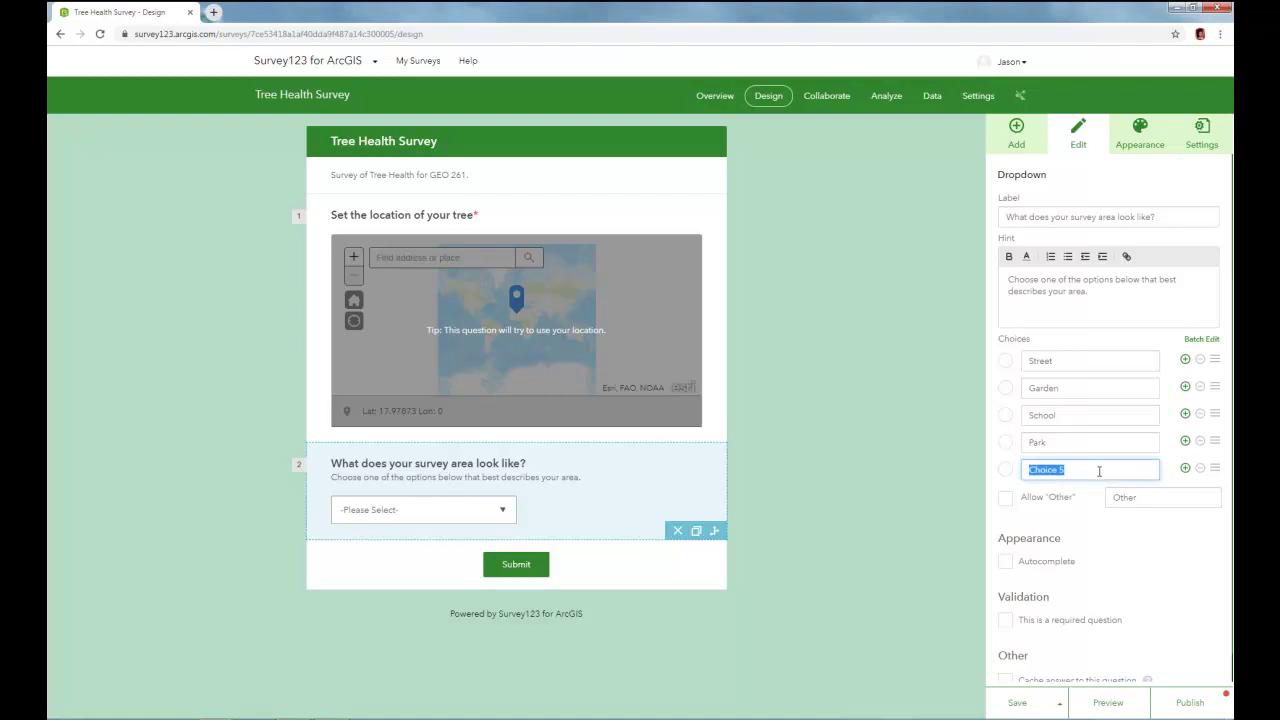
pyautogui.write('Open field')
pyautogui.click(1185, 468)
pyautogui.click(1089, 497)
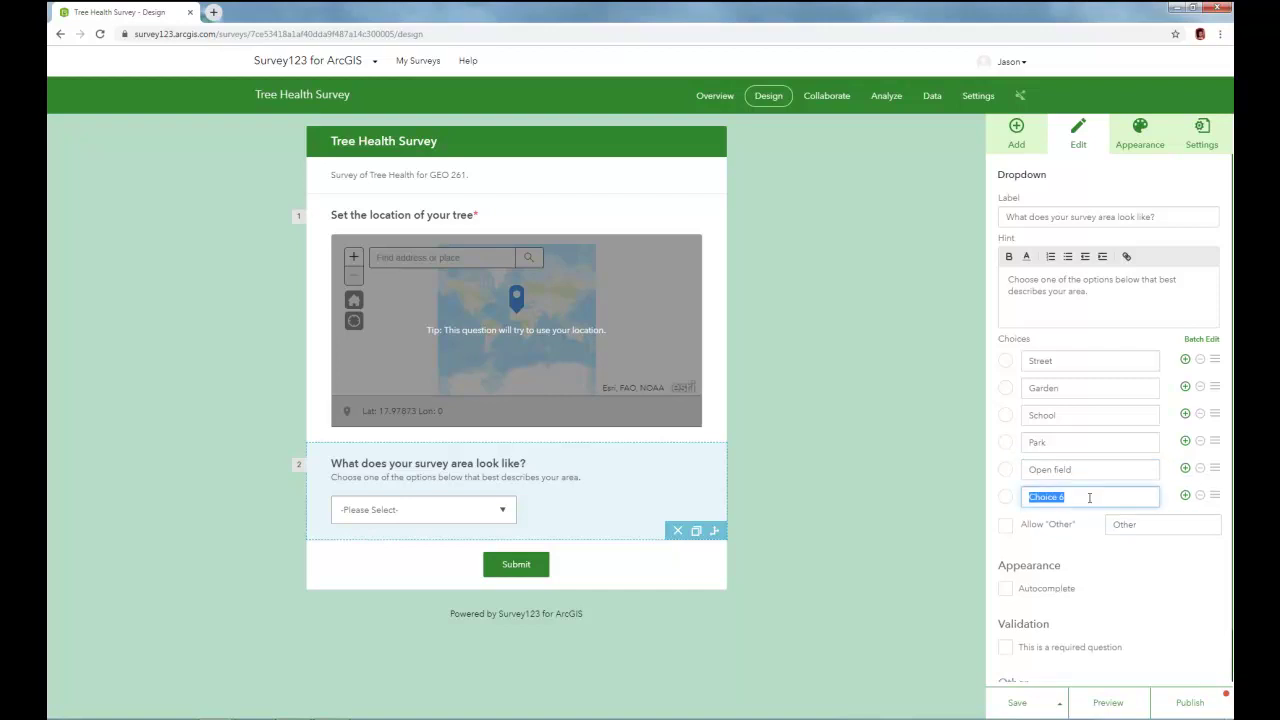
pyautogui.write('Forest edge')
pyautogui.click(1185, 495)
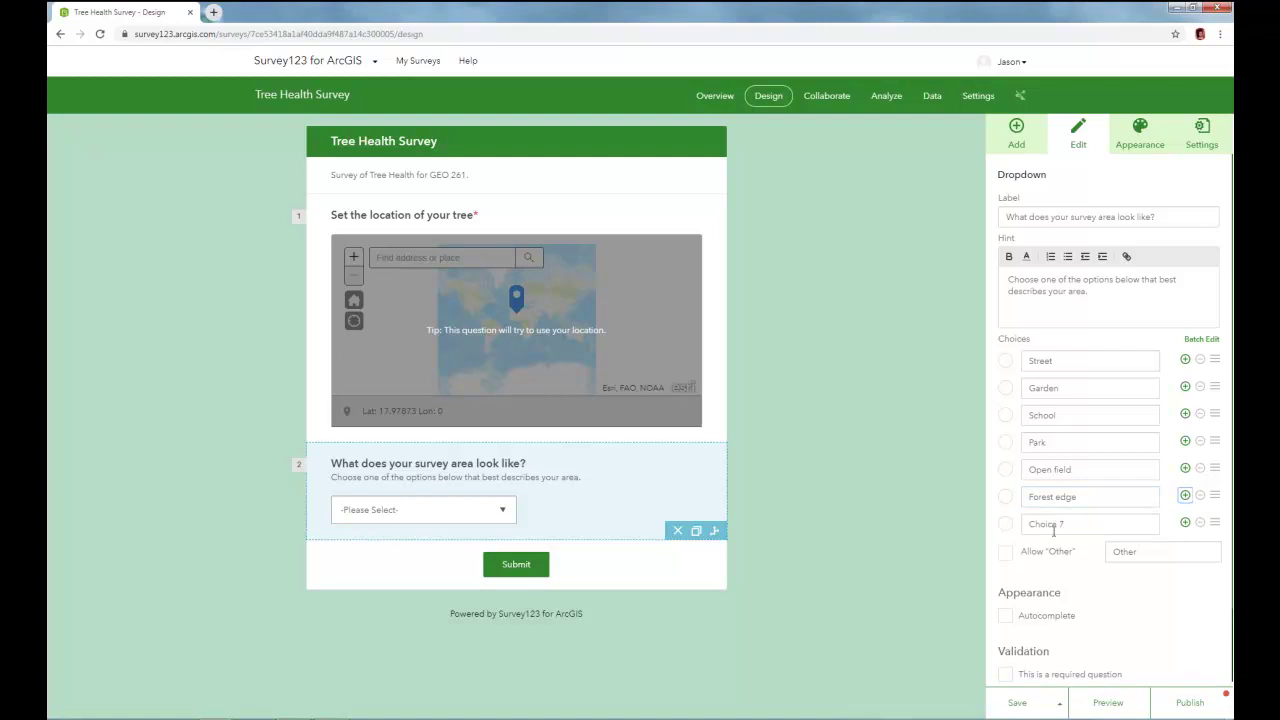
pyautogui.click(1053, 527)
pyautogui.write('Inside forested ed')
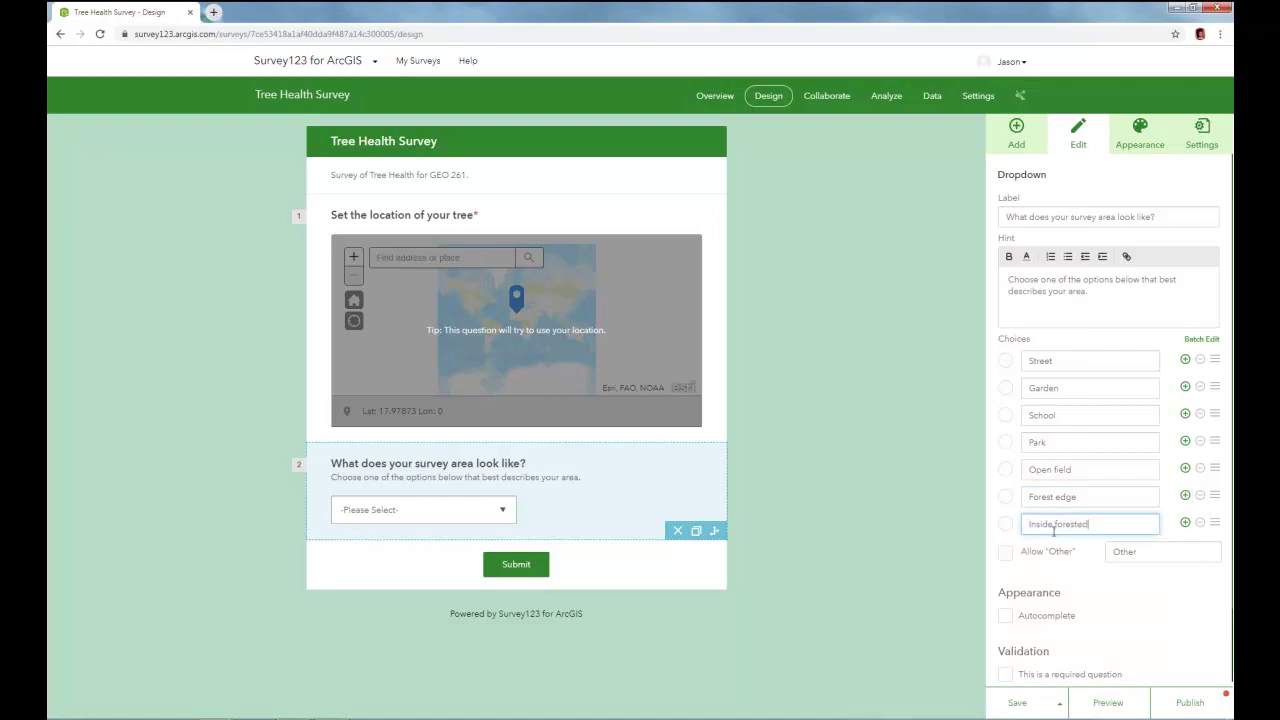
pyautogui.press('BackSpace')
pyautogui.press('BackSpace')
pyautogui.write('area')
# - Allow an Other answer, make the area-type question required, and save
pyautogui.click(1006, 555)
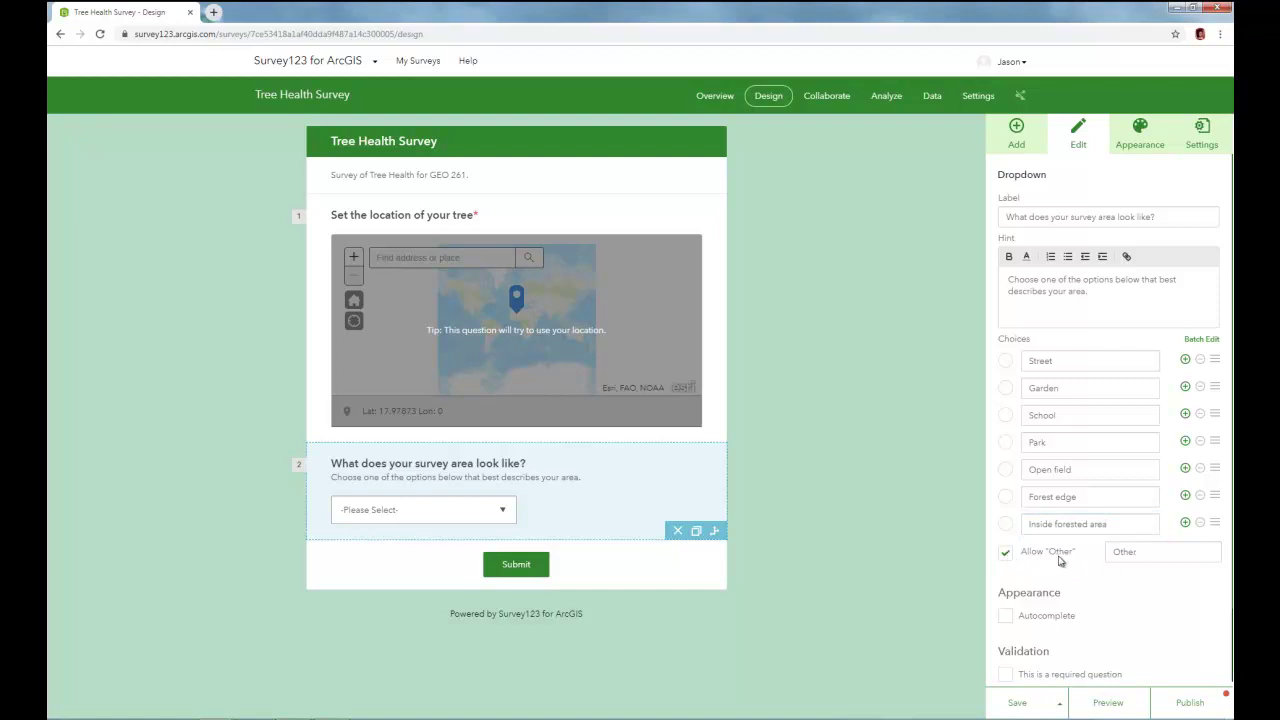
pyautogui.scroll(-2, 1053, 566)
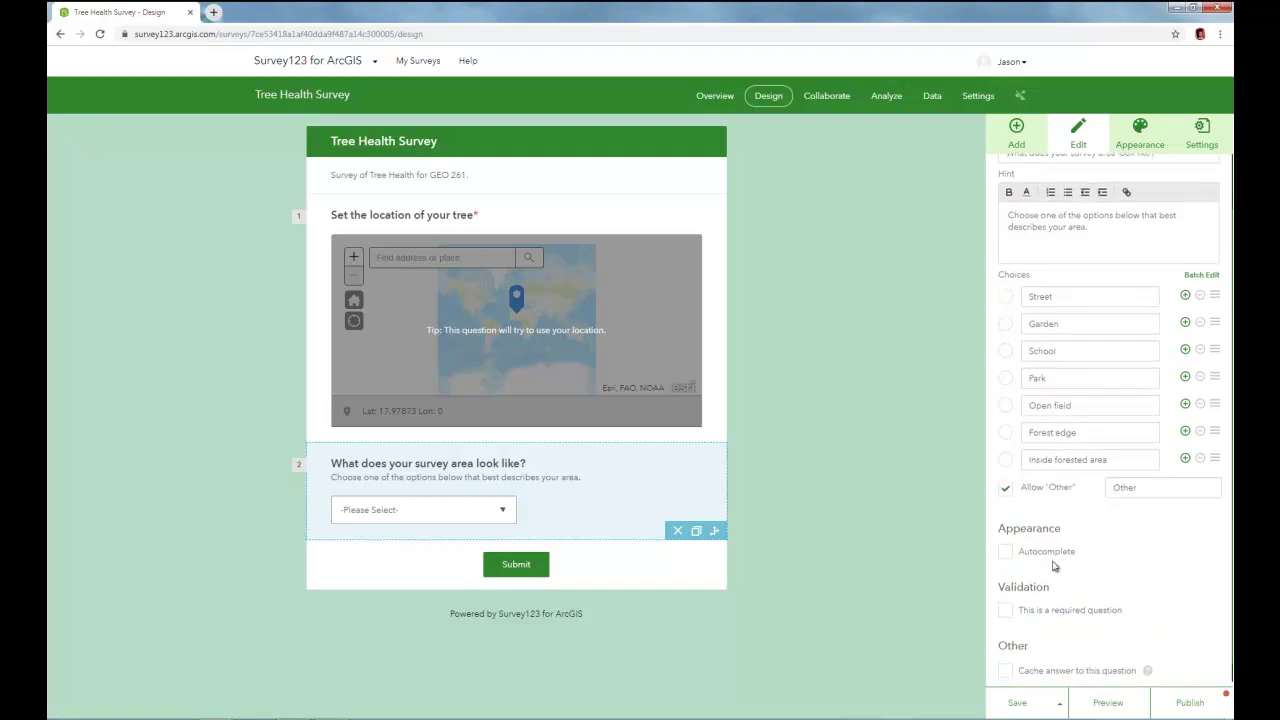
pyautogui.click(1006, 590)
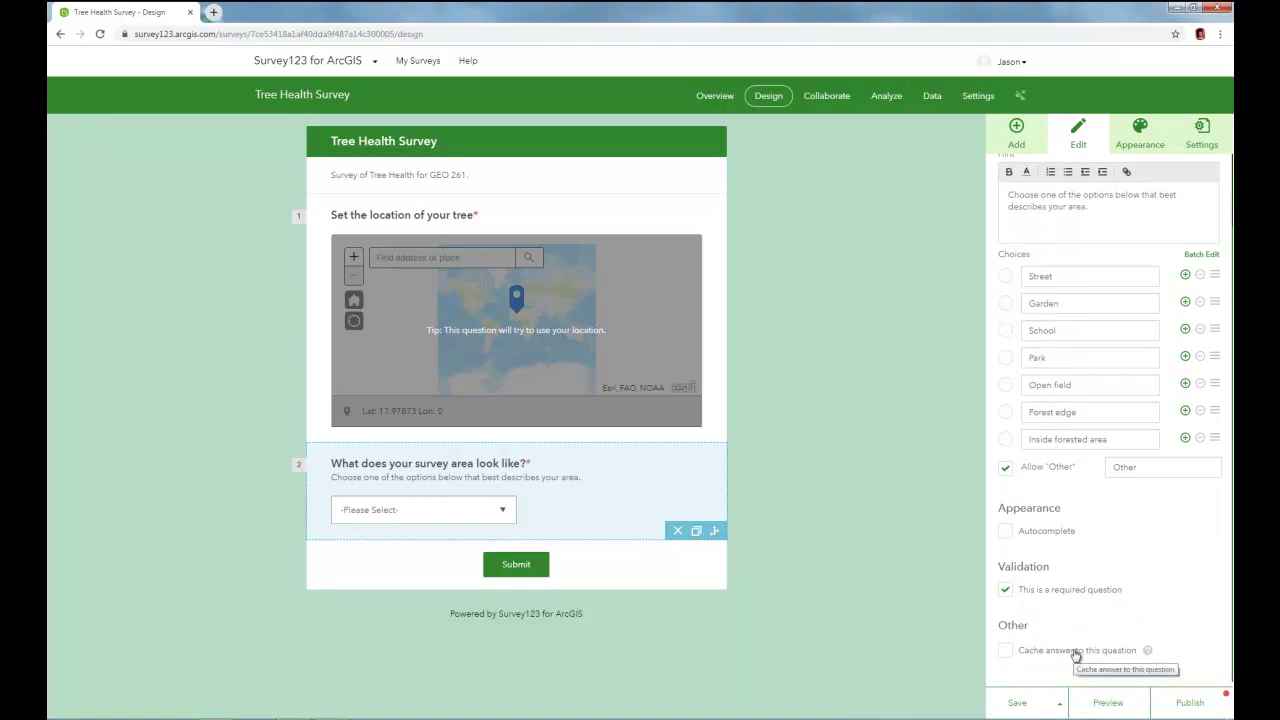
pyautogui.click(1018, 703)
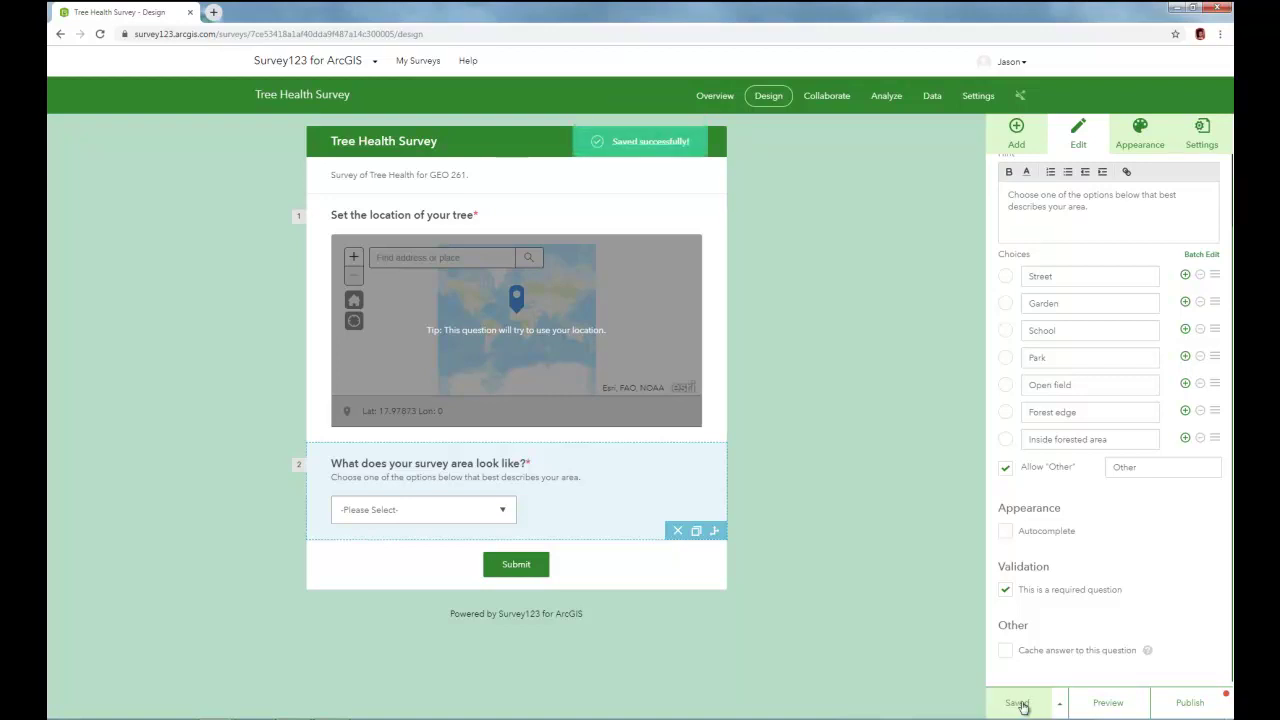
# - Add Number question 'Measure the circumference of the tree at your chest height to the nearest 1/4 INCH'
pyautogui.click(1009, 143)
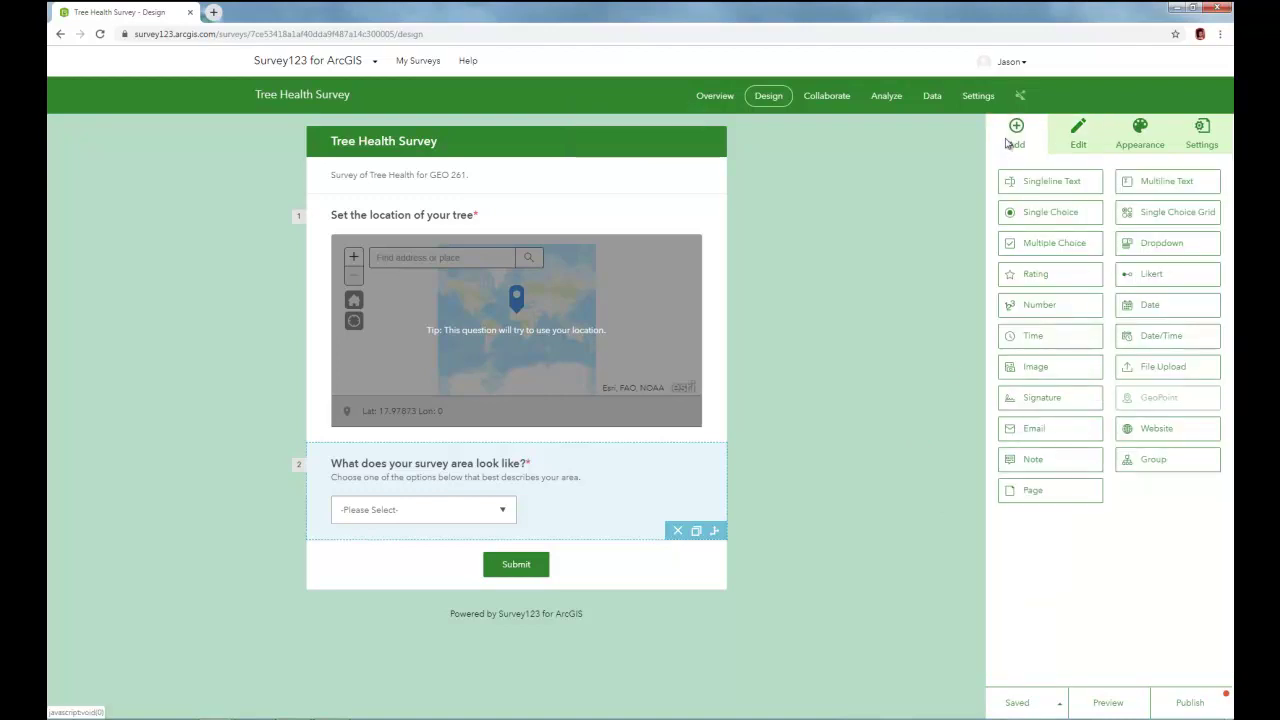
pyautogui.click(1048, 310)
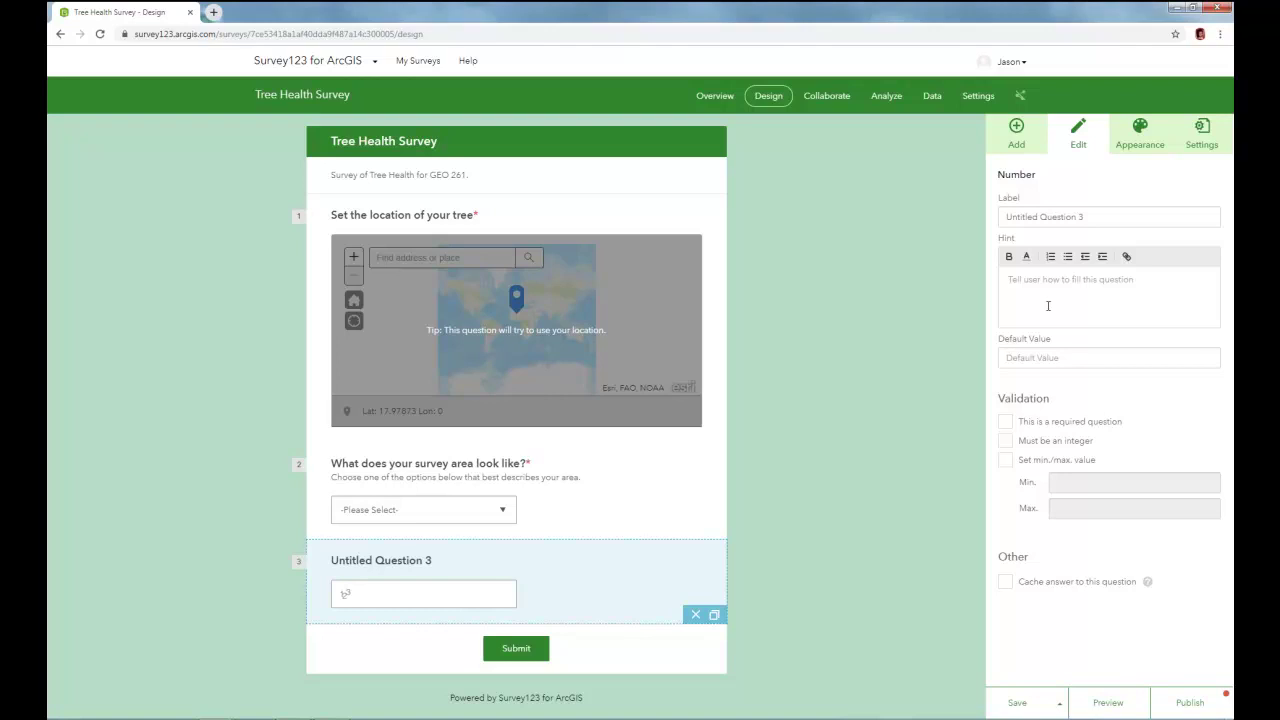
pyautogui.tripleClick(1032, 216)
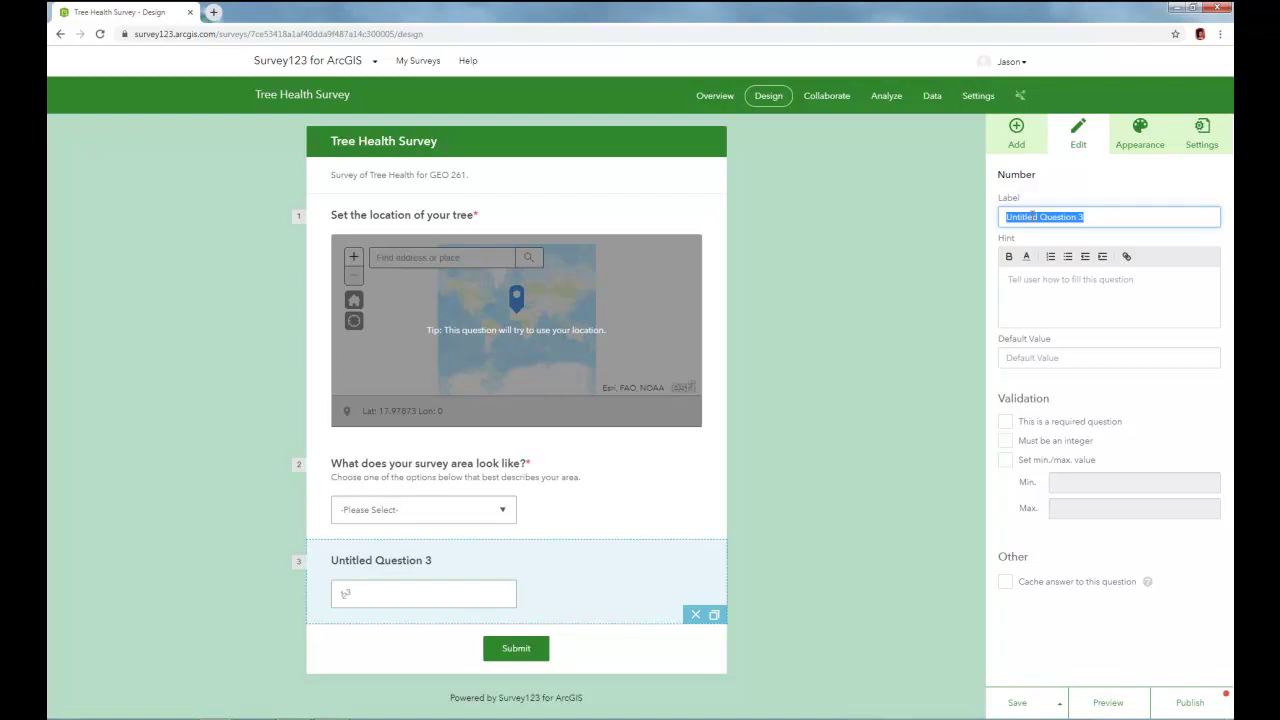
pyautogui.write('Measure the circumference of the tree at yoru chest height to the nearest 1/4 INCH')
pyautogui.click(1068, 216)
pyautogui.press('BackSpace')
pyautogui.press('BackSpace')
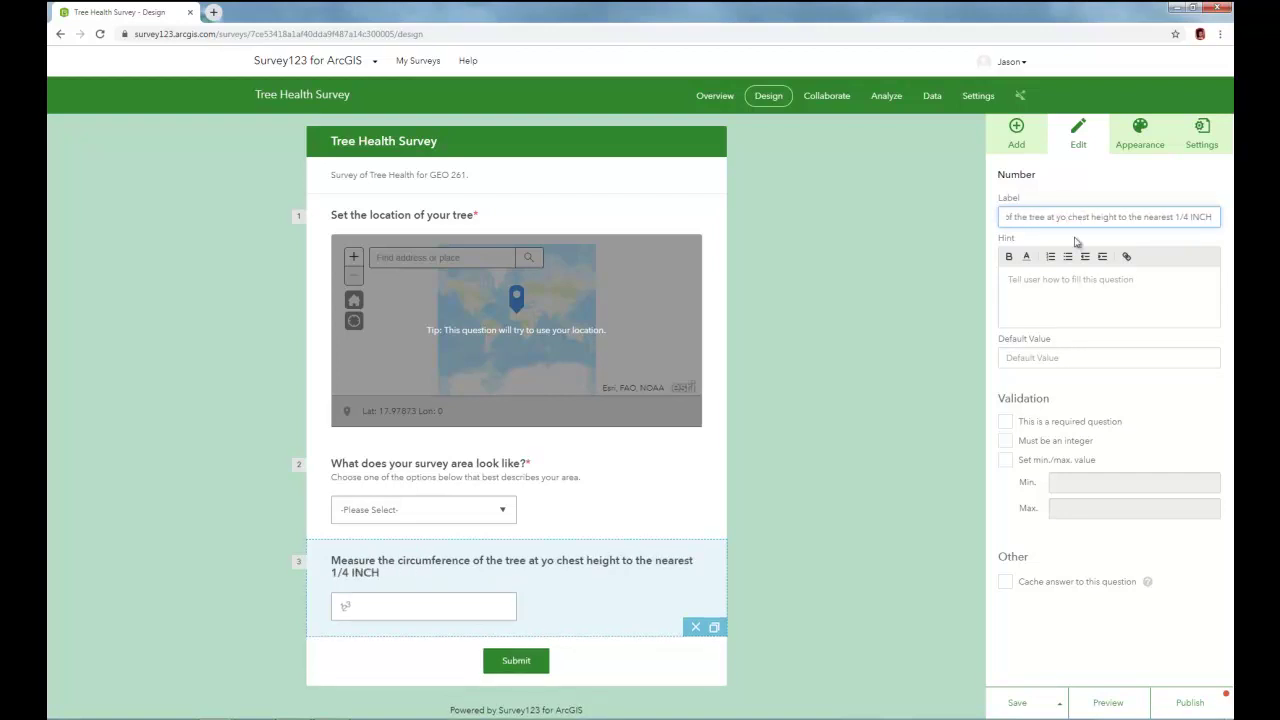
pyautogui.write('ur')
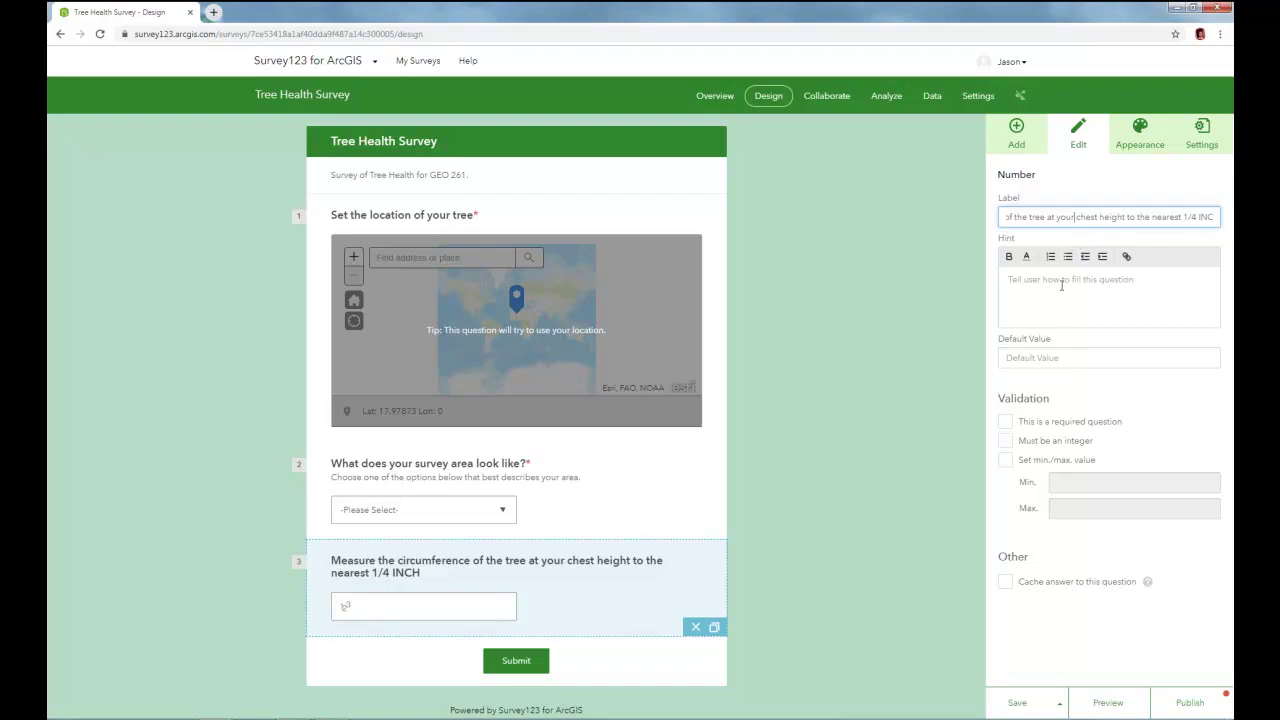
# - Give the circumference question a hint explaining DBH (Diameter at Breast Height), then save
pyautogui.click(1062, 285)
pyautogui.write('Typicall called DBH')
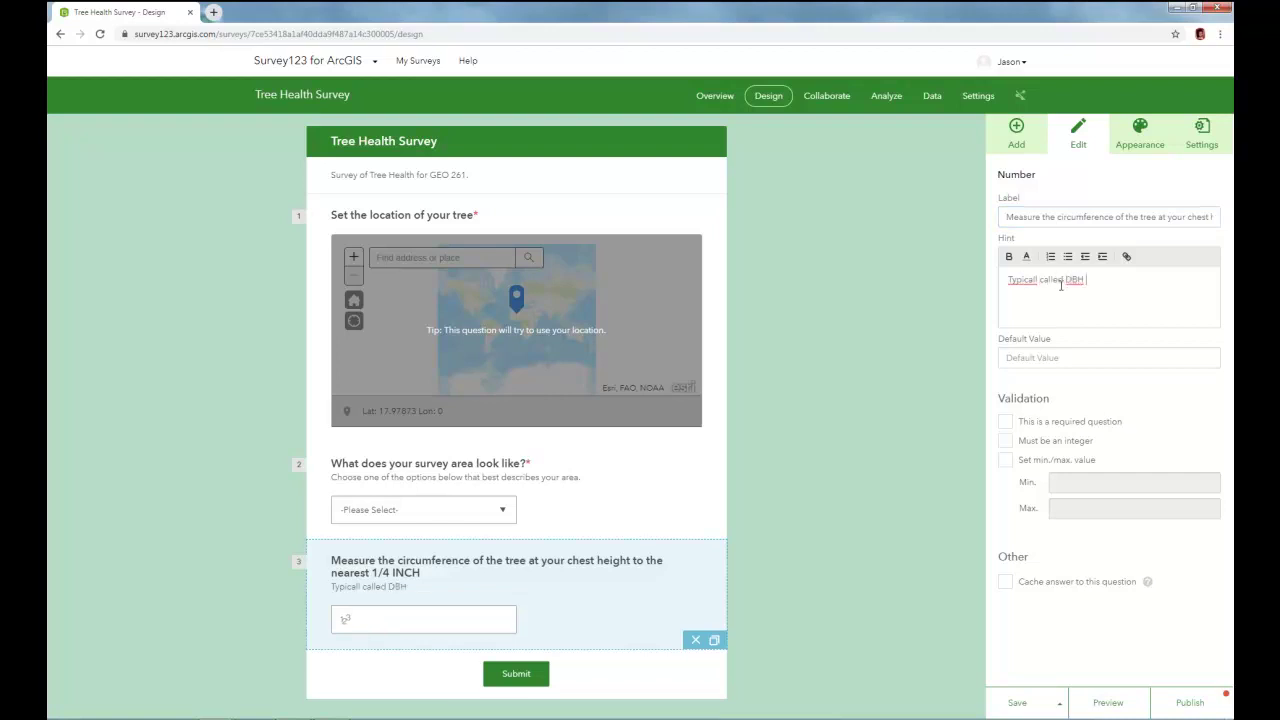
pyautogui.write(' (Diameter at Breast Height)')
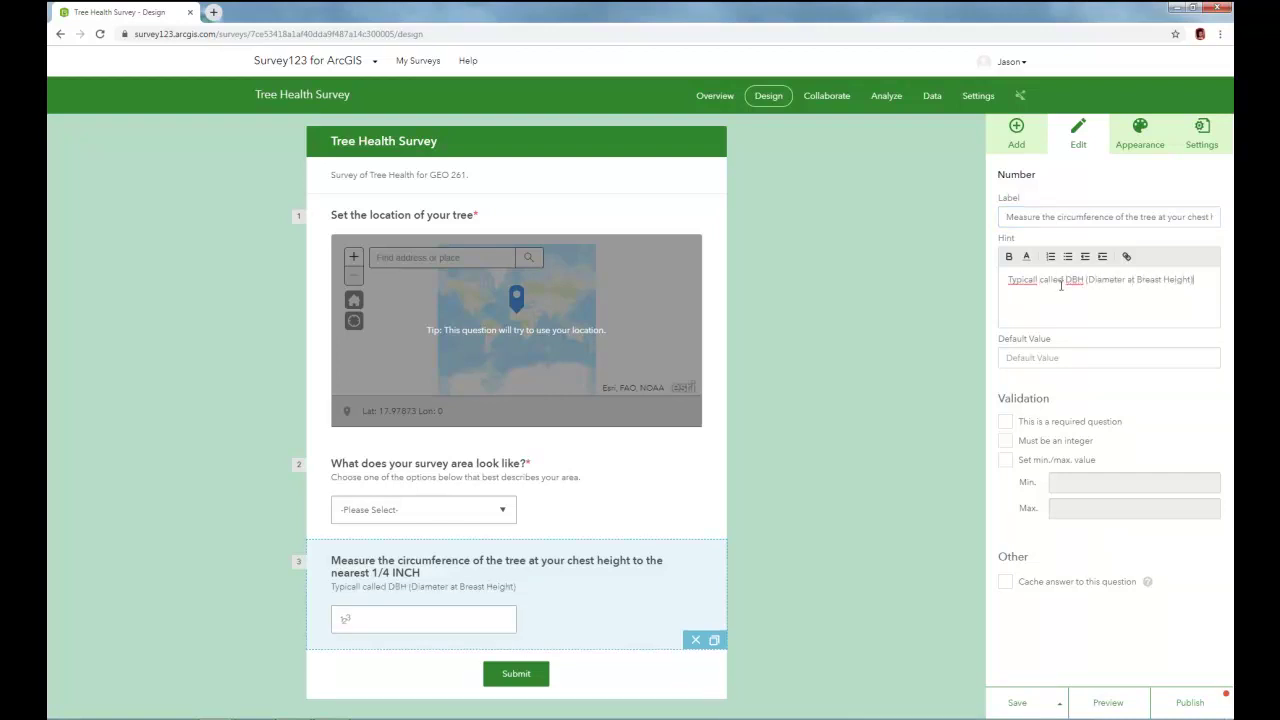
pyautogui.write(', it is determined based on the circum')
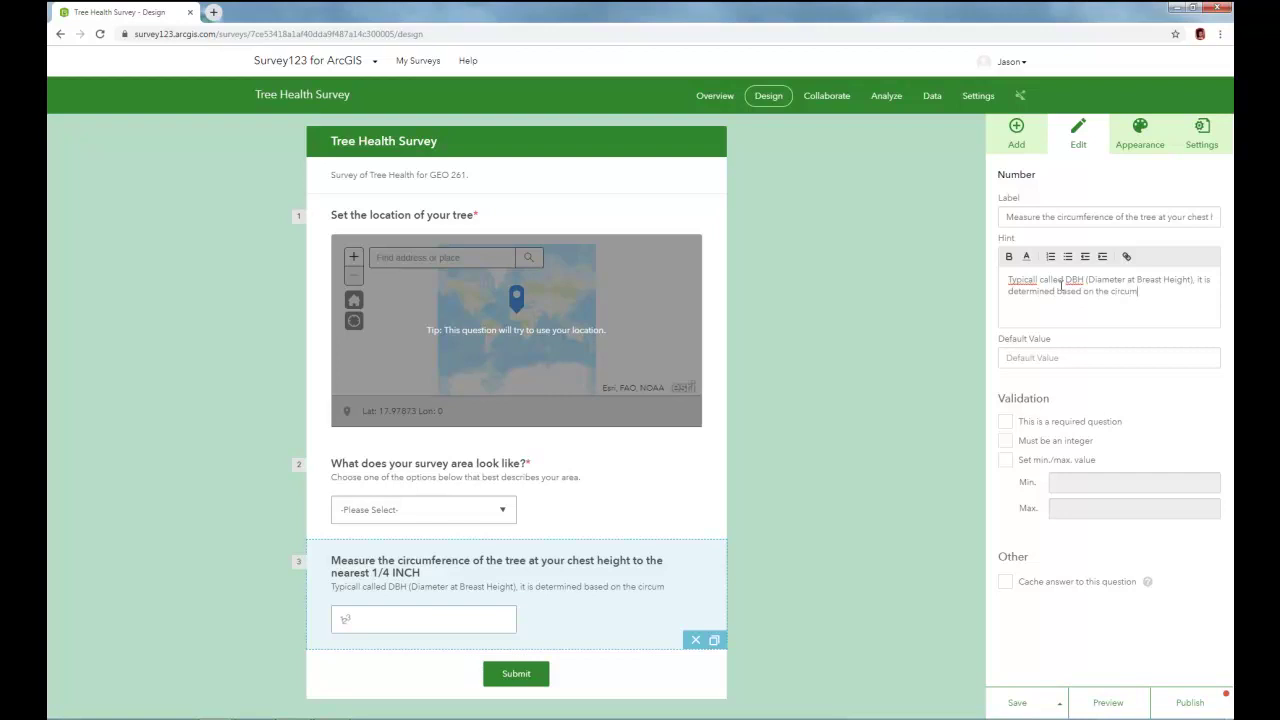
pyautogui.write('ference at about 4 feet from the grou')
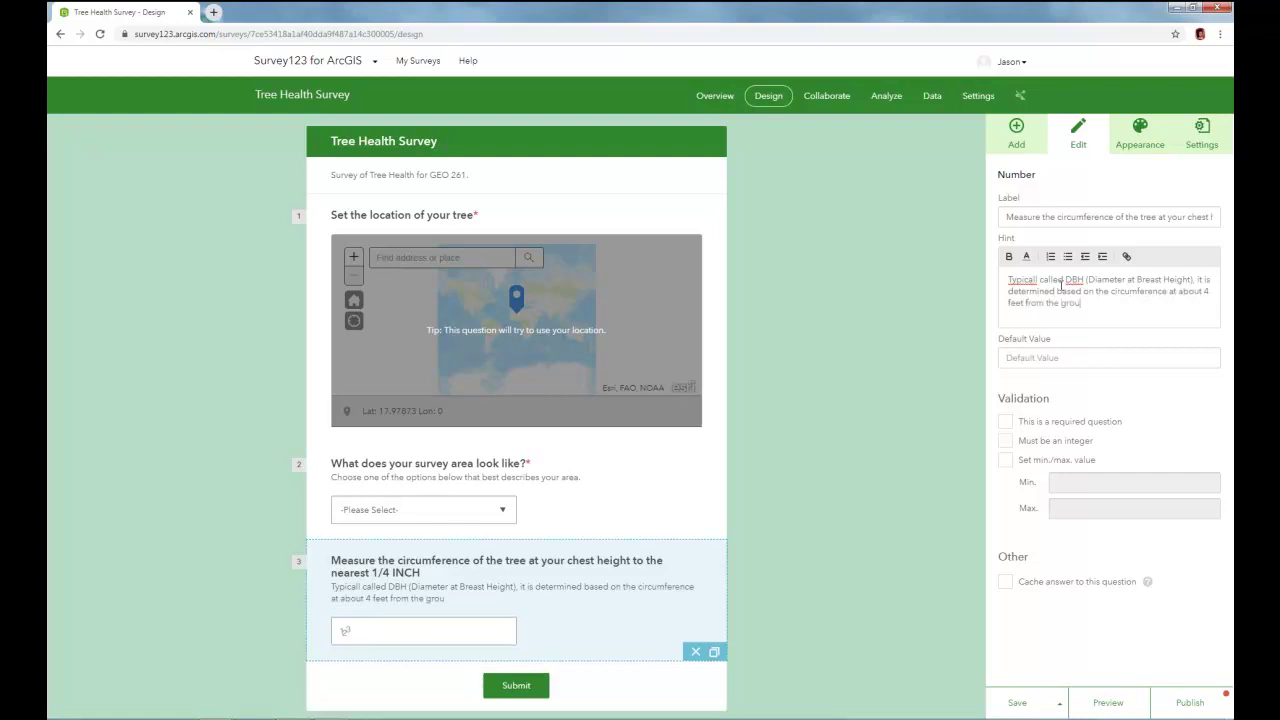
pyautogui.write('nd all the way around the tree tr')
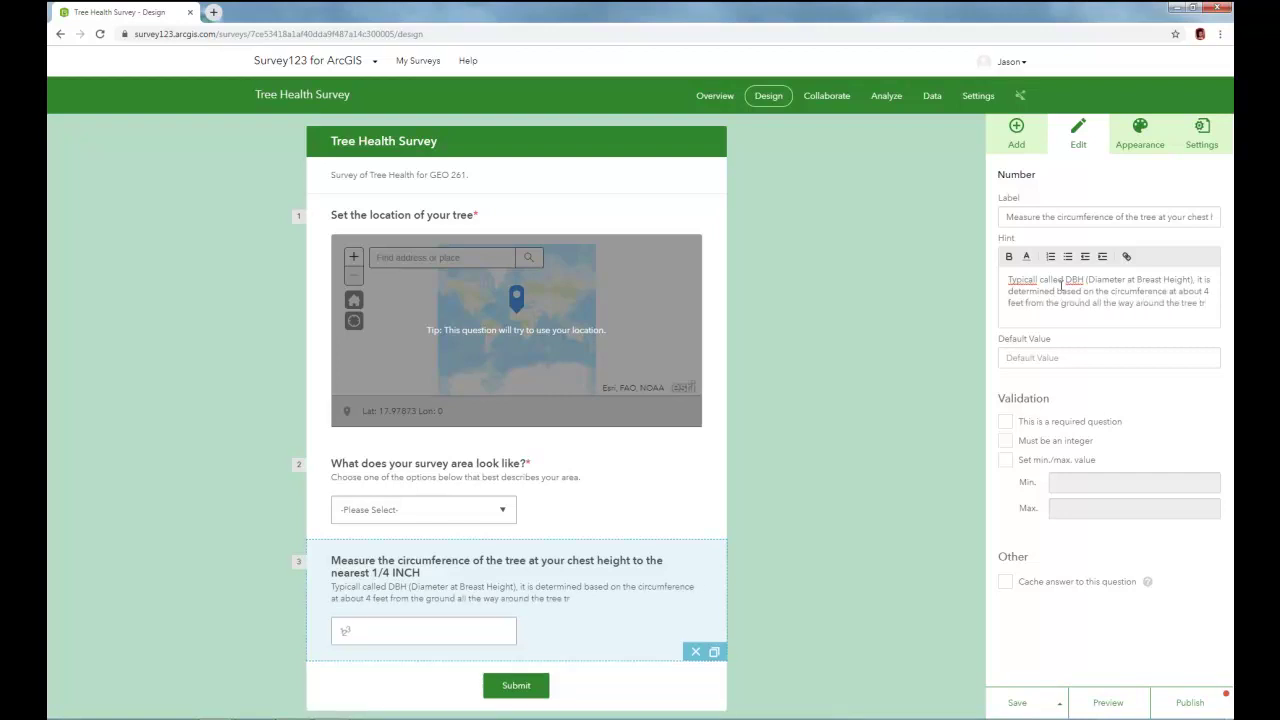
pyautogui.write('uck.')
pyautogui.click(1039, 281)
pyautogui.write('y')
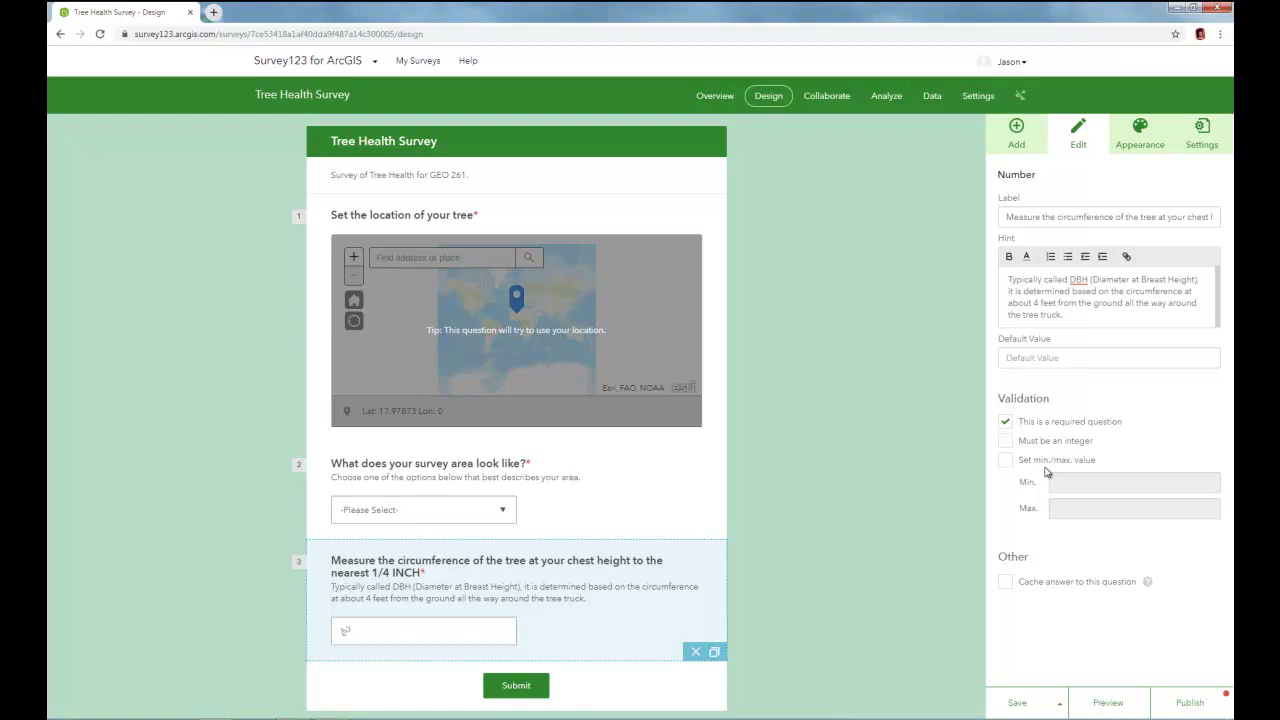
pyautogui.click(1018, 702)
# - Add Number question 'Health of Tree Canopy' with a hint about percentage of sky seen through the canopy
pyautogui.click(1031, 135)
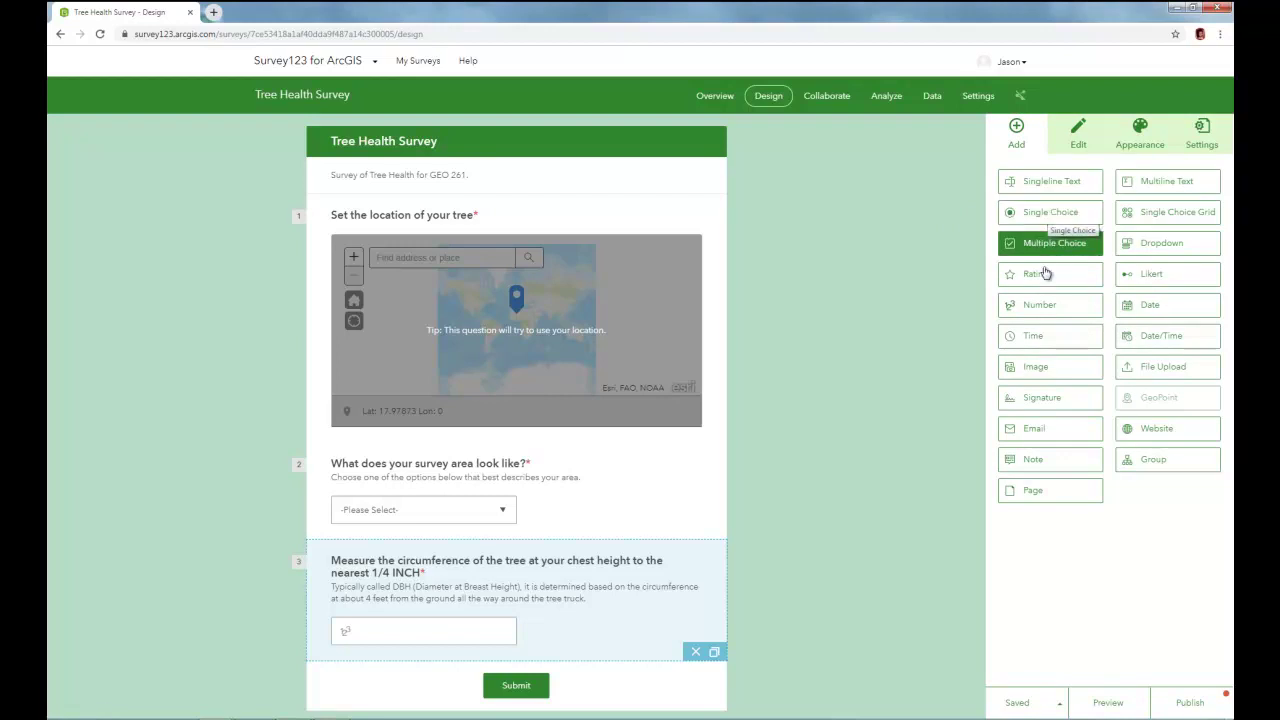
pyautogui.click(1043, 306)
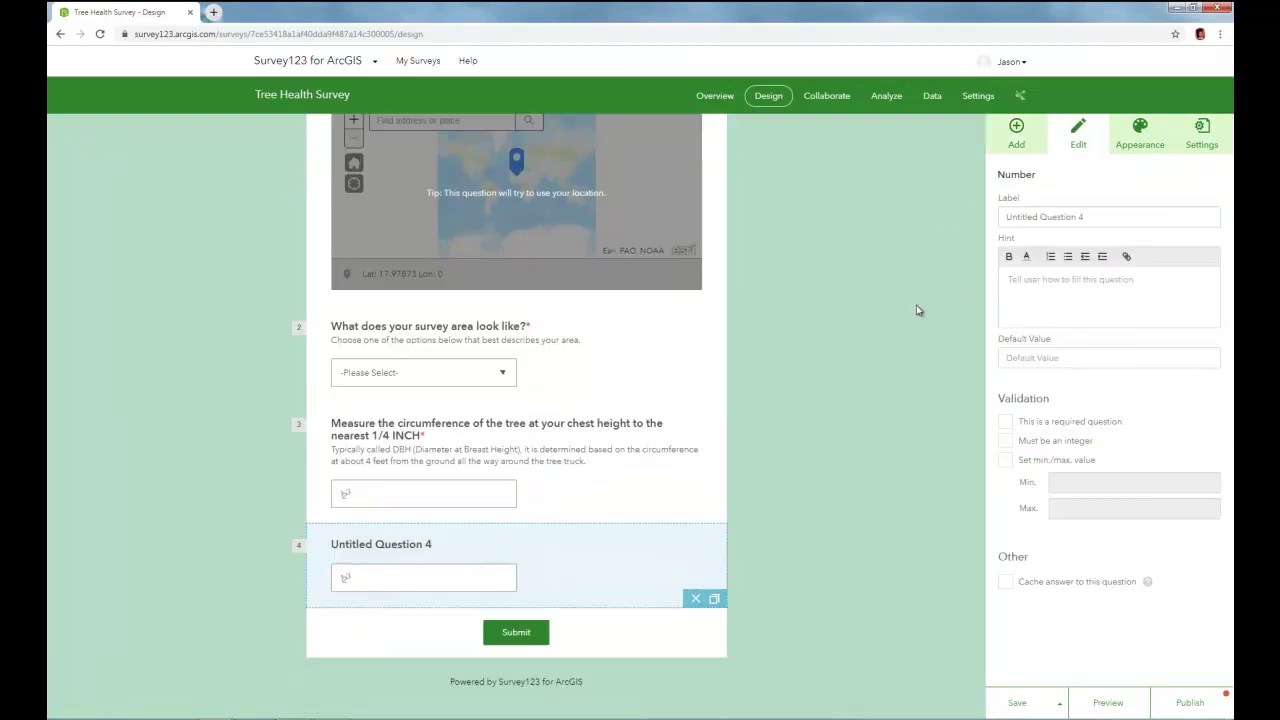
pyautogui.tripleClick(1025, 218)
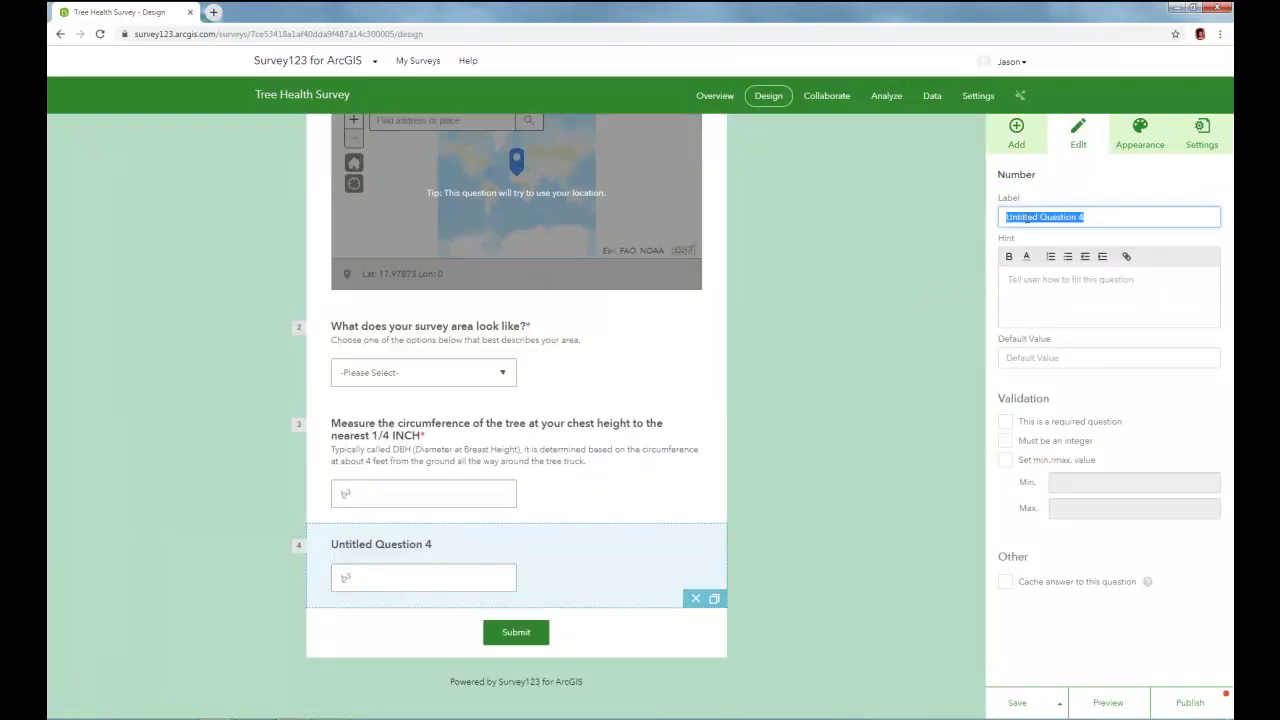
pyautogui.write('Health of Tree Canopy')
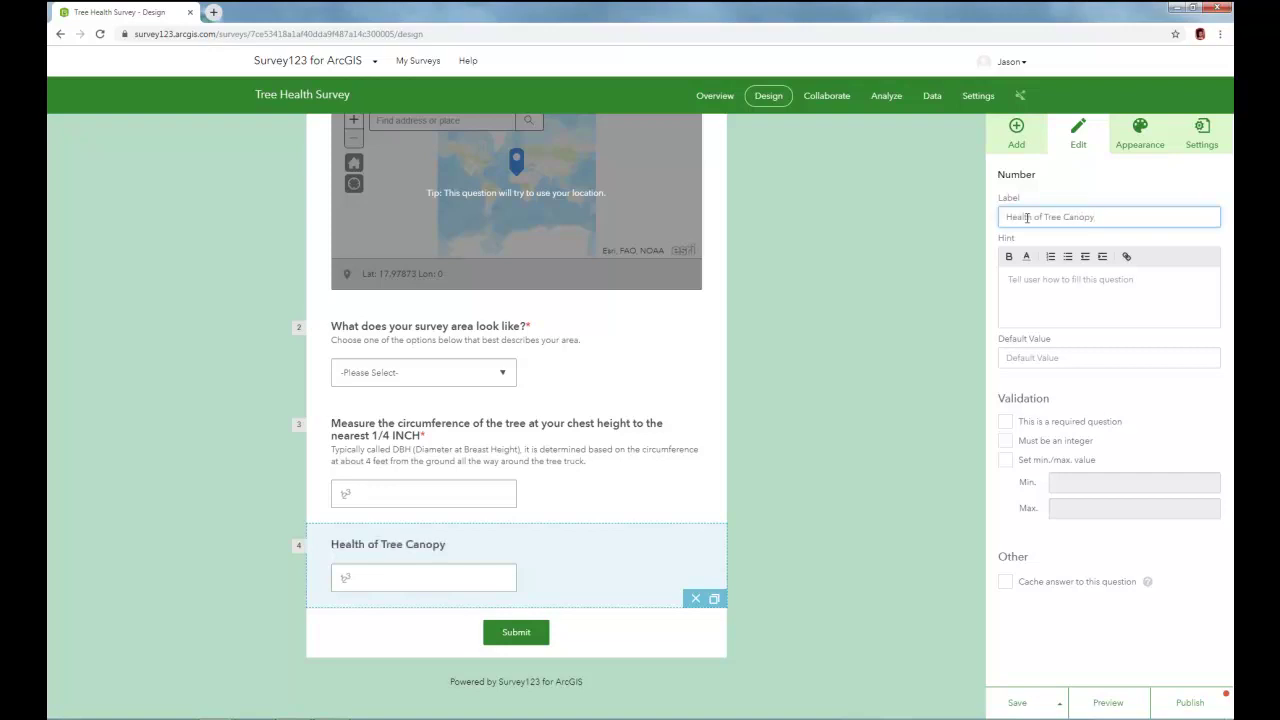
pyautogui.click(1050, 283)
pyautogui.write('What percentage of teh')
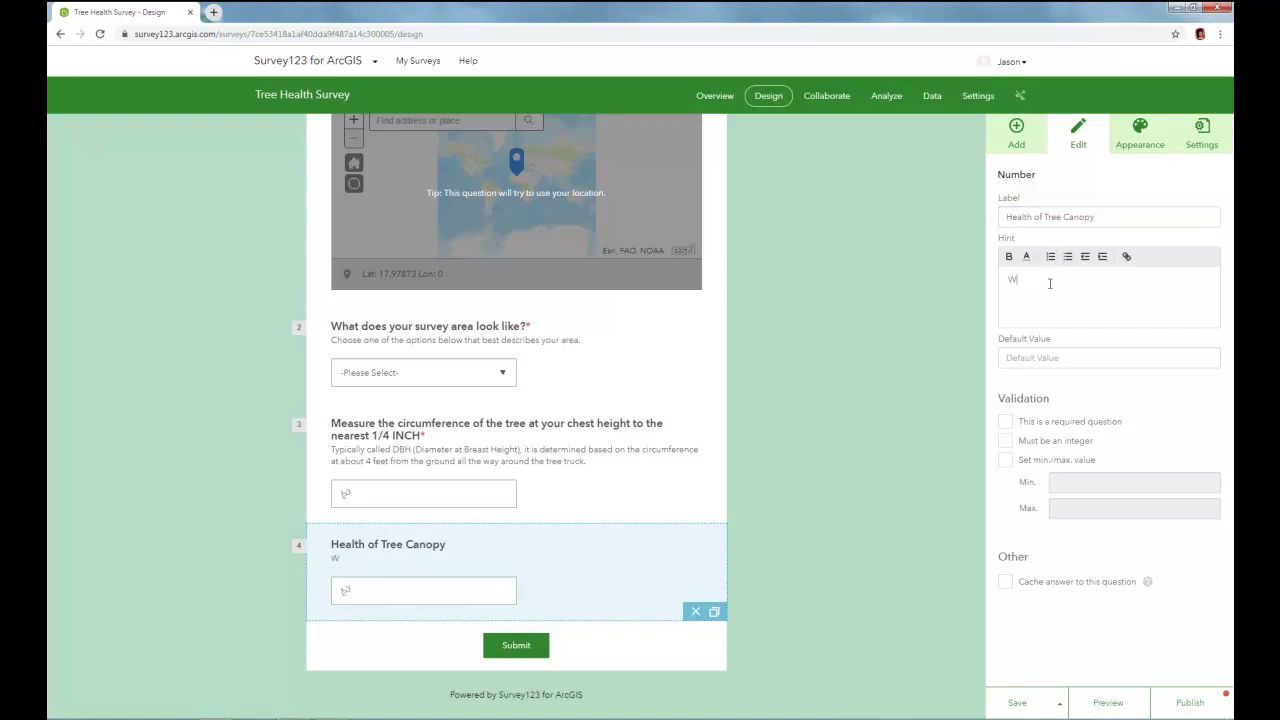
pyautogui.press('BackSpace')
pyautogui.press('BackSpace')
pyautogui.press('BackSpace')
pyautogui.write('the sky can you see through the canopy when standing at the base of the tree?')
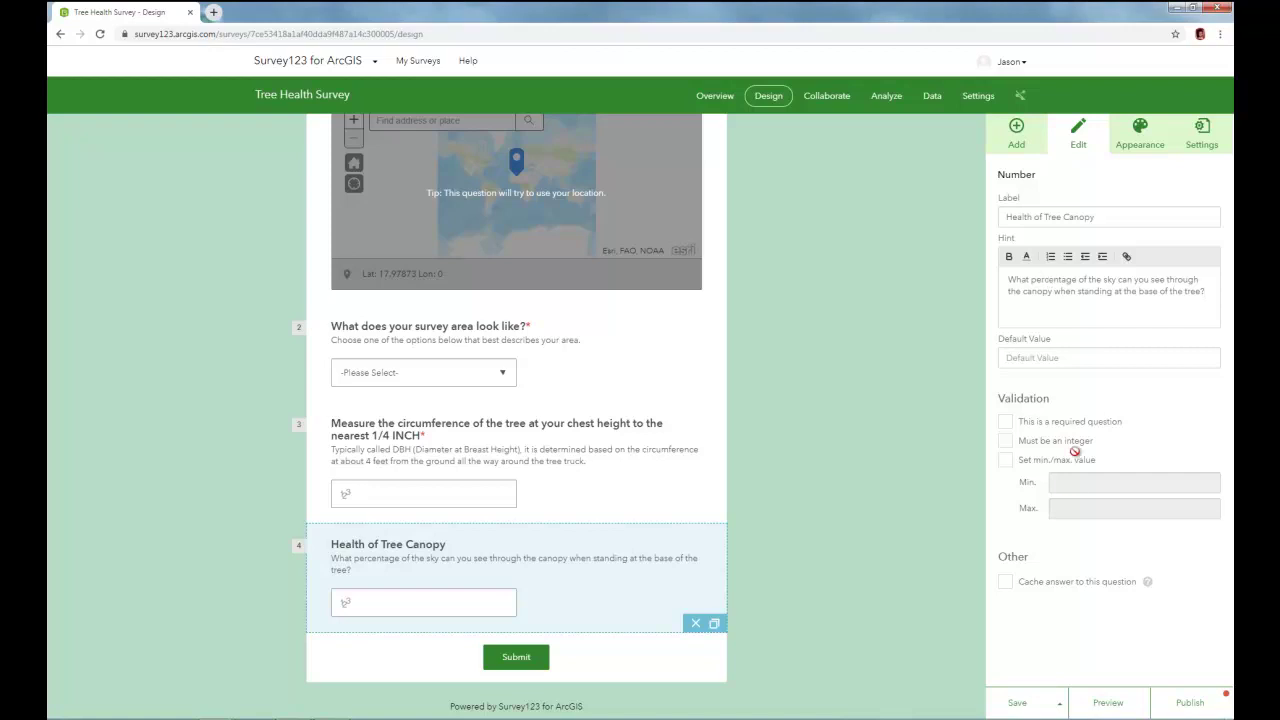
# - Make Health of Tree Canopy required and integer-only, then save
pyautogui.click(1006, 423)
pyautogui.click(1007, 442)
pyautogui.click(1018, 703)
# - Add multiple-choice question 'Tree Status Life' with a hint asking whether the tree is alive or dead
pyautogui.click(1027, 143)
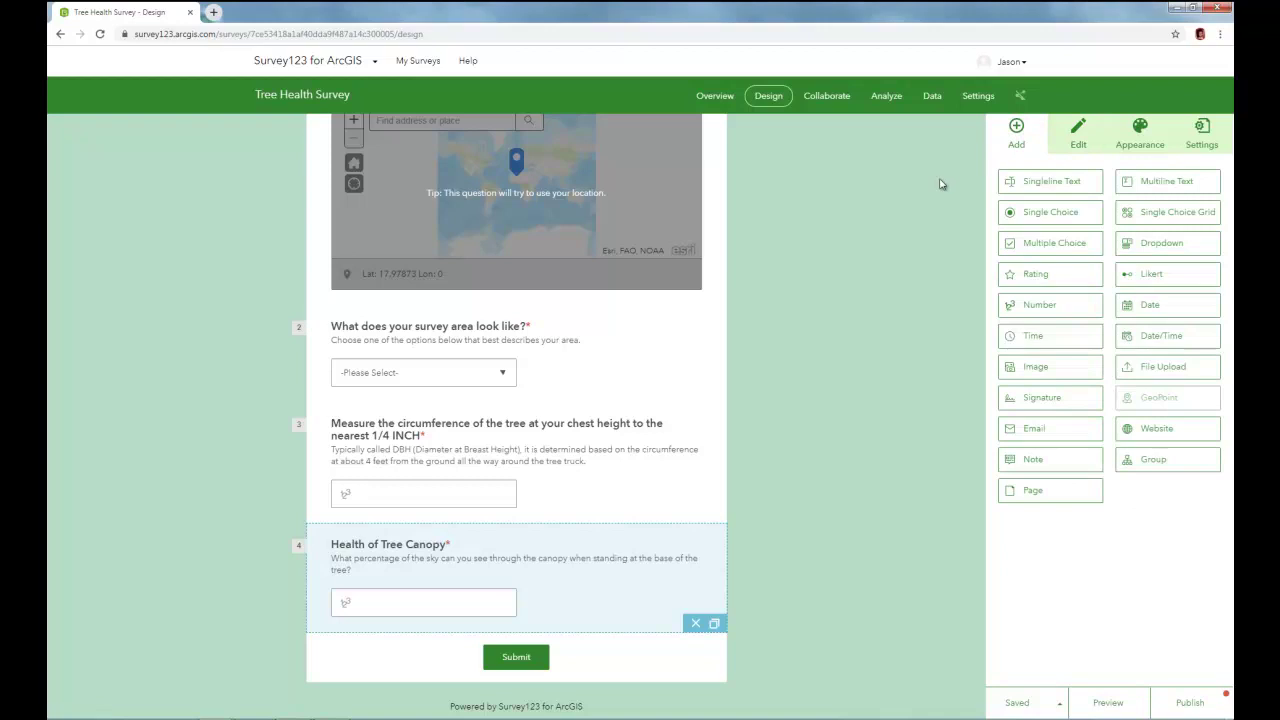
pyautogui.click(1034, 247)
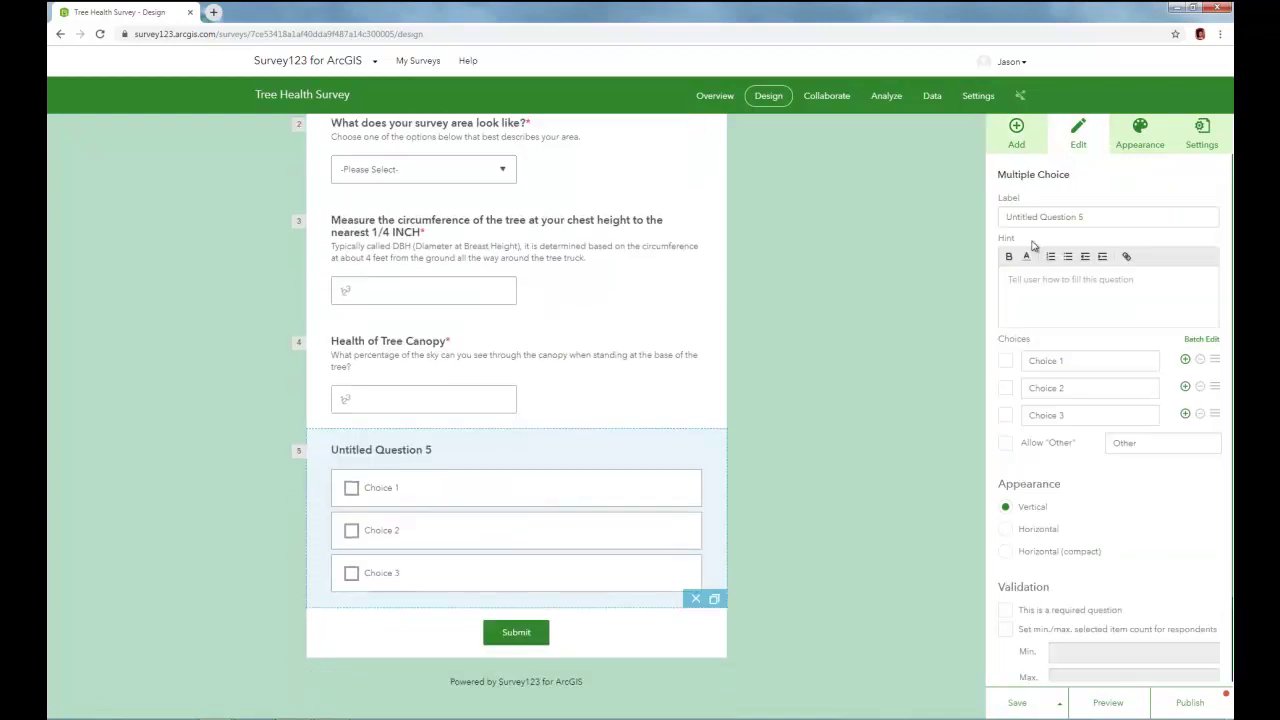
pyautogui.tripleClick(1038, 216)
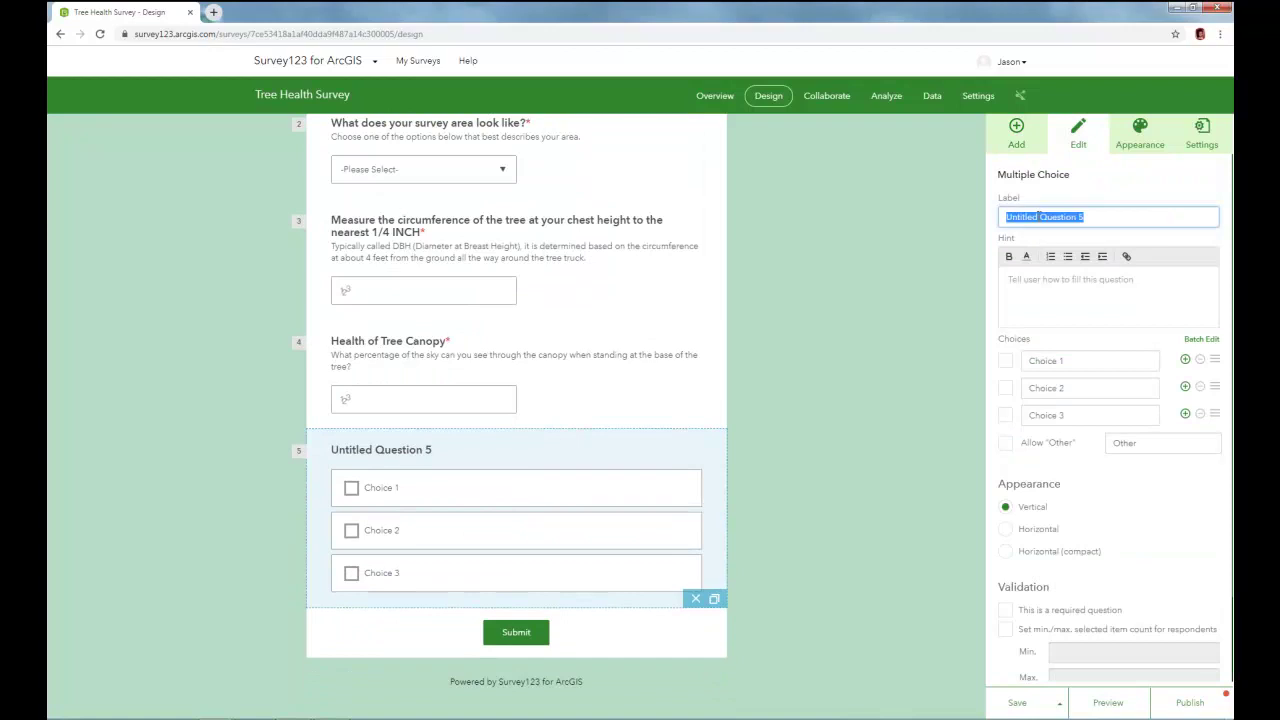
pyautogui.write('Tree Status Life')
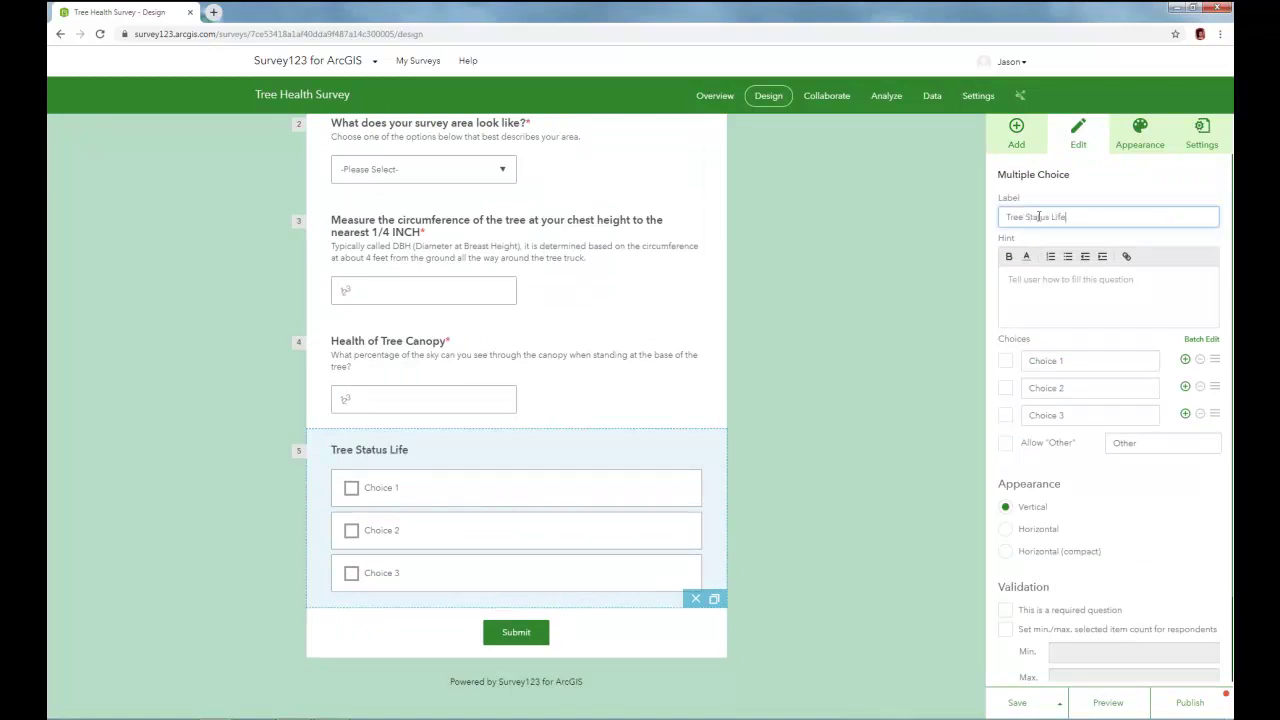
pyautogui.click(1037, 289)
pyautogui.write('Is the tree alive or dead')
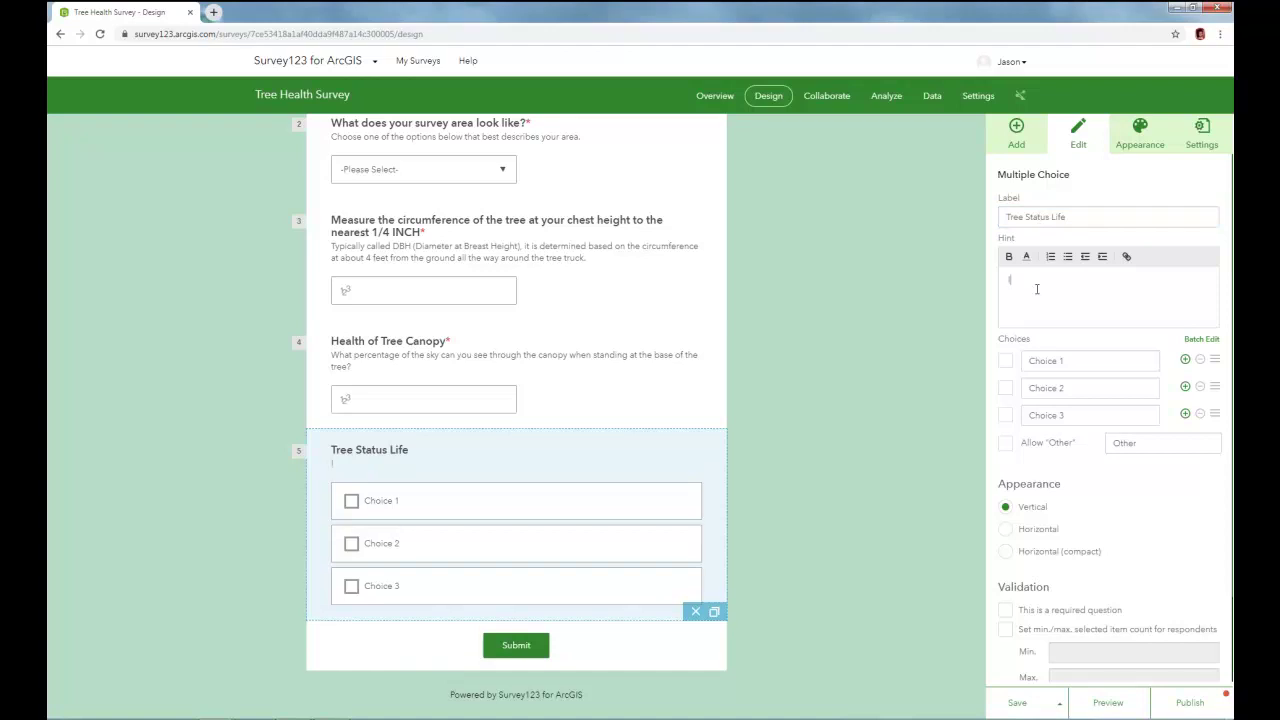
pyautogui.write(" (either standing or leaning - don't measure trees laying on the ground).")
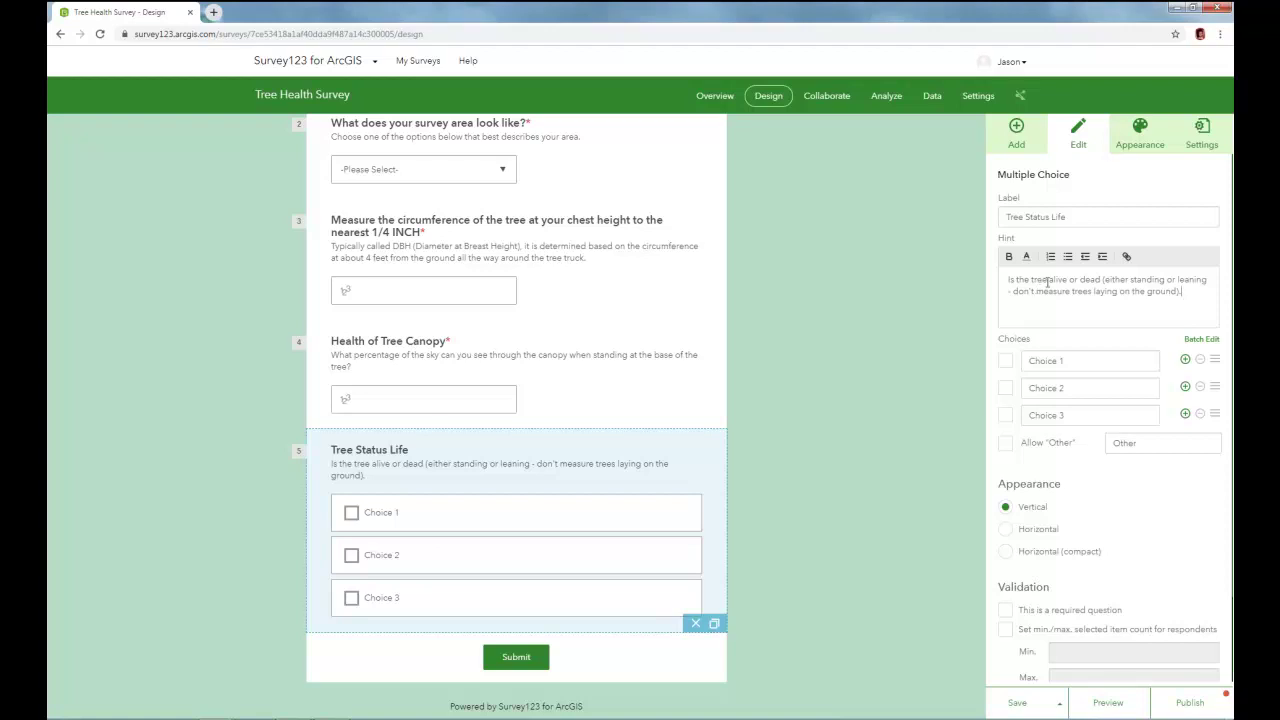
# - Set its choices to Living and Dead, remove the third choice, and make it required
pyautogui.click(1043, 364)
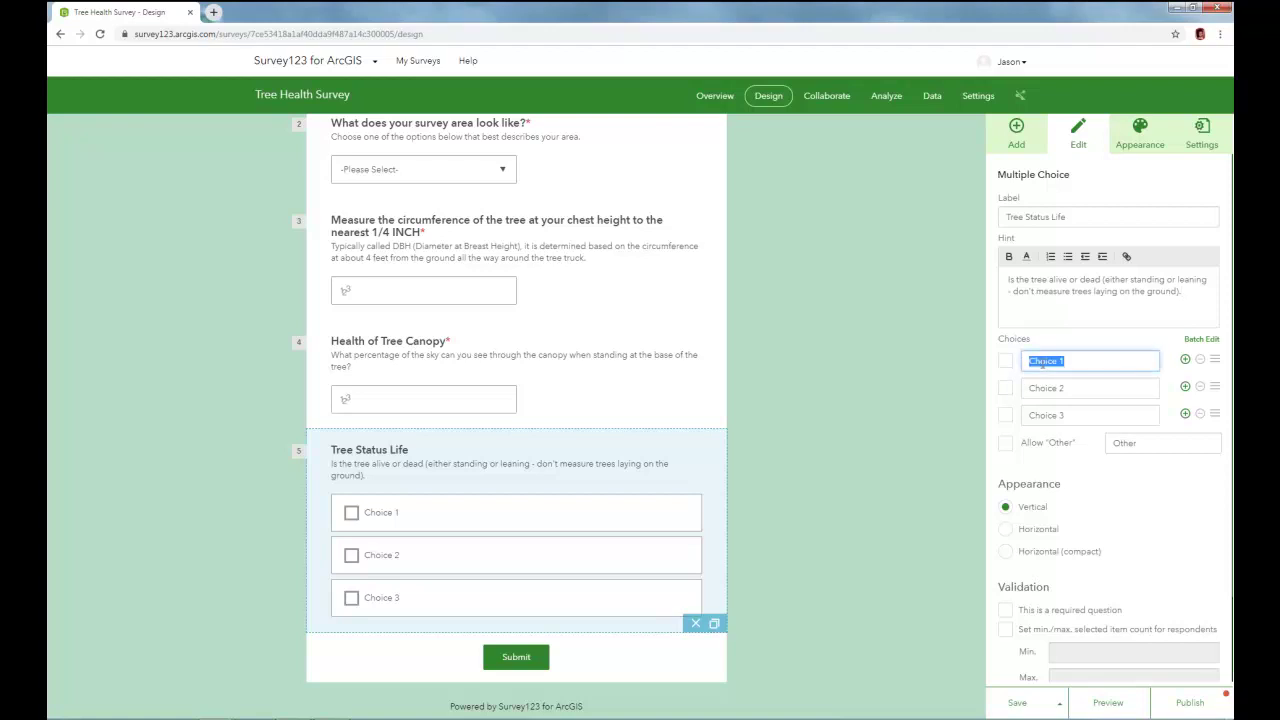
pyautogui.write('Living')
pyautogui.press('Tab')
pyautogui.write('Dead')
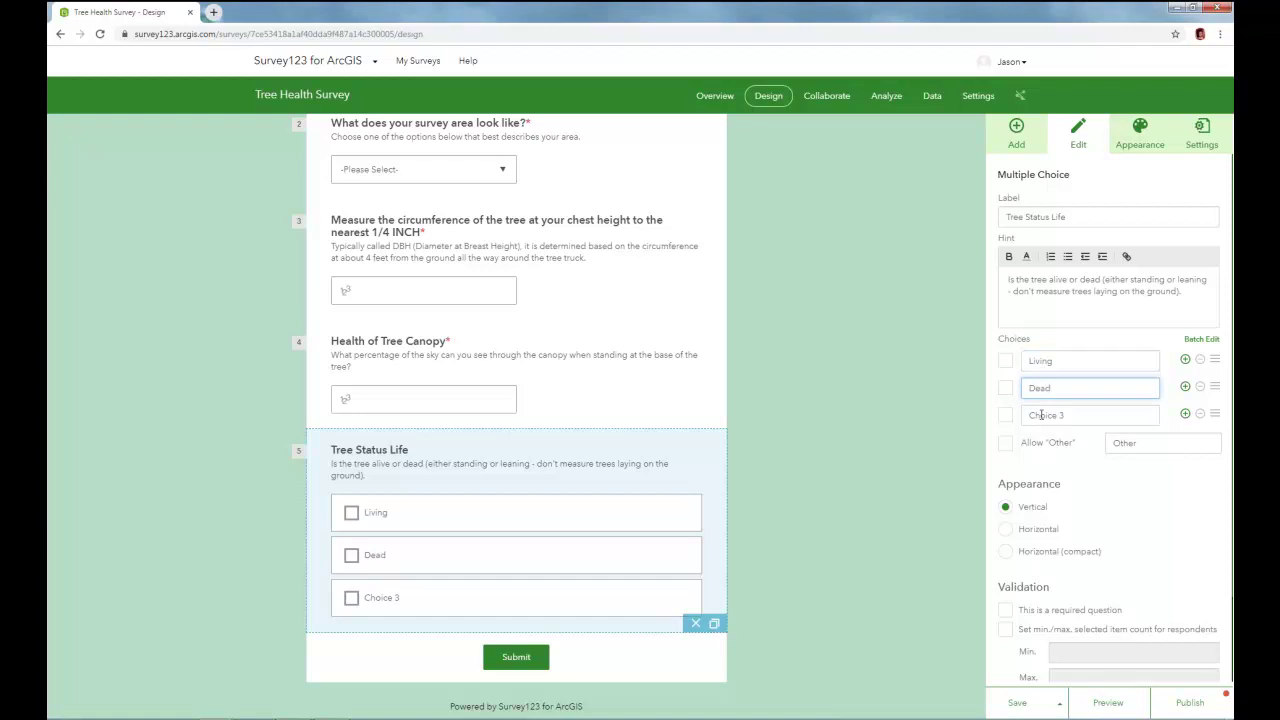
pyautogui.click(1200, 415)
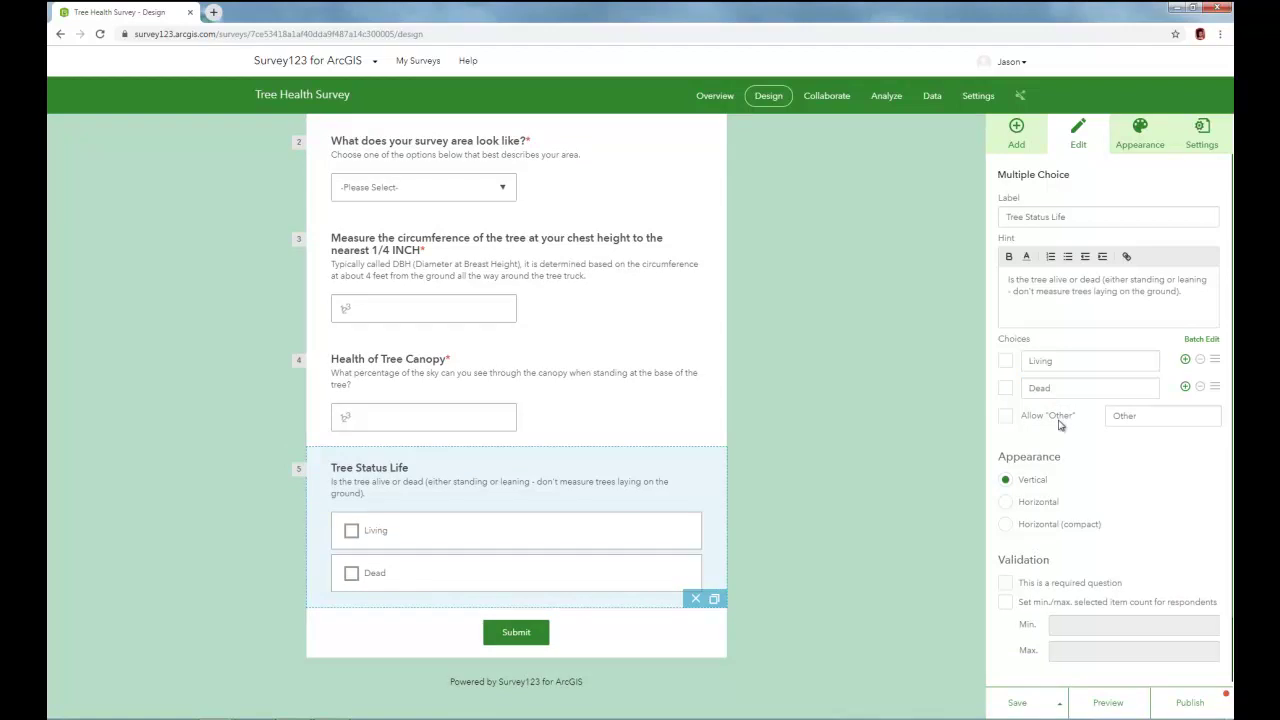
pyautogui.scroll(-1, 1070, 490)
pyautogui.click(1006, 509)
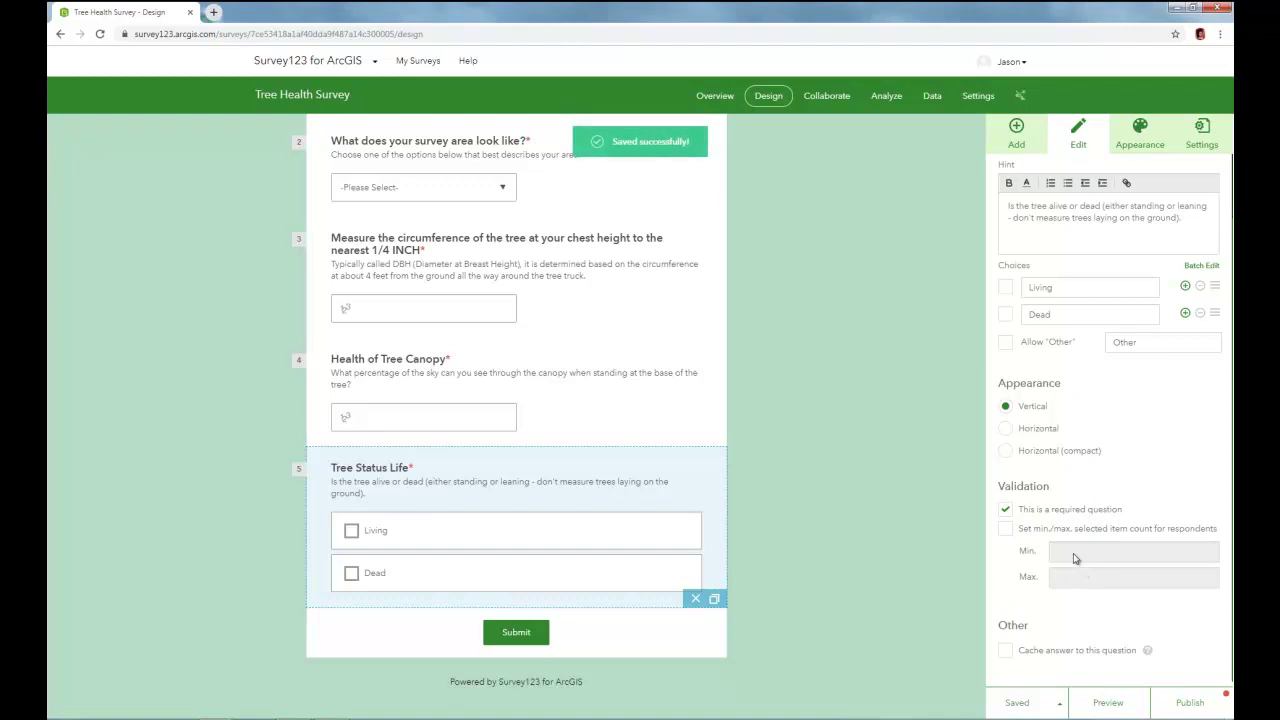
# - Move Tree Status Life above Health of Tree Canopy and save the survey
pyautogui.scroll(3, 771, 482)
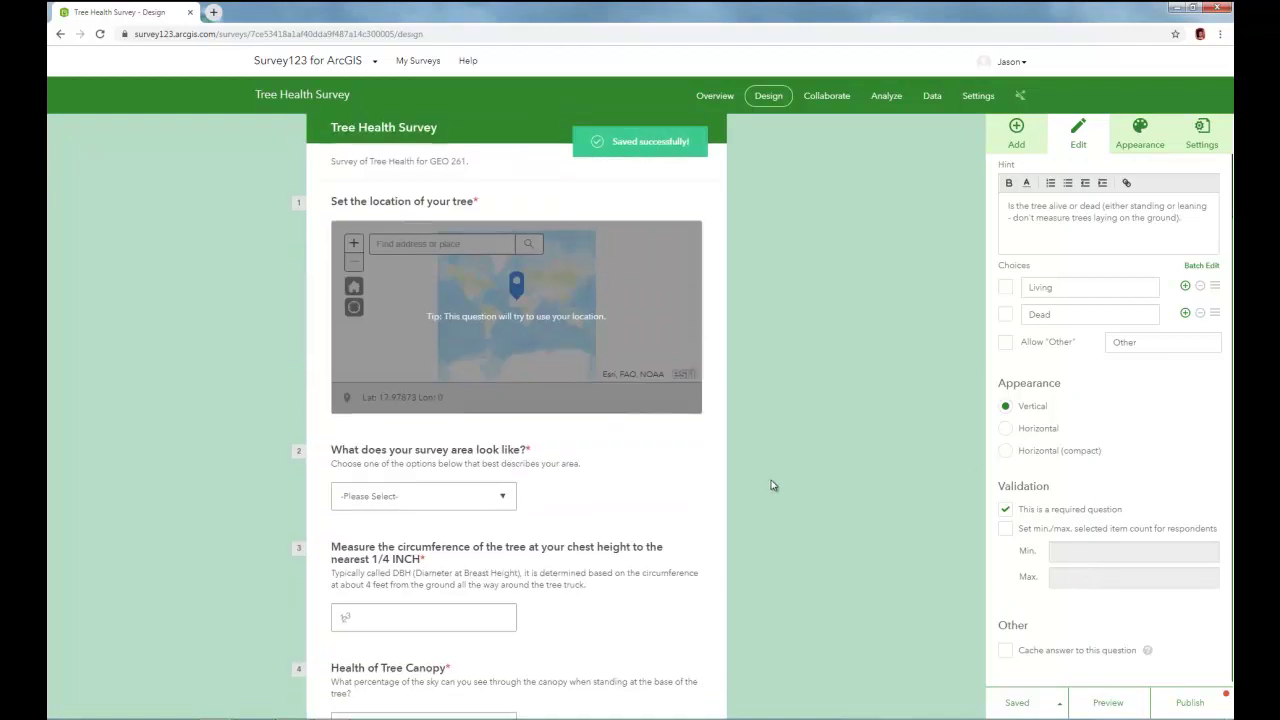
pyautogui.scroll(-1, 771, 482)
pyautogui.scroll(-3, 771, 482)
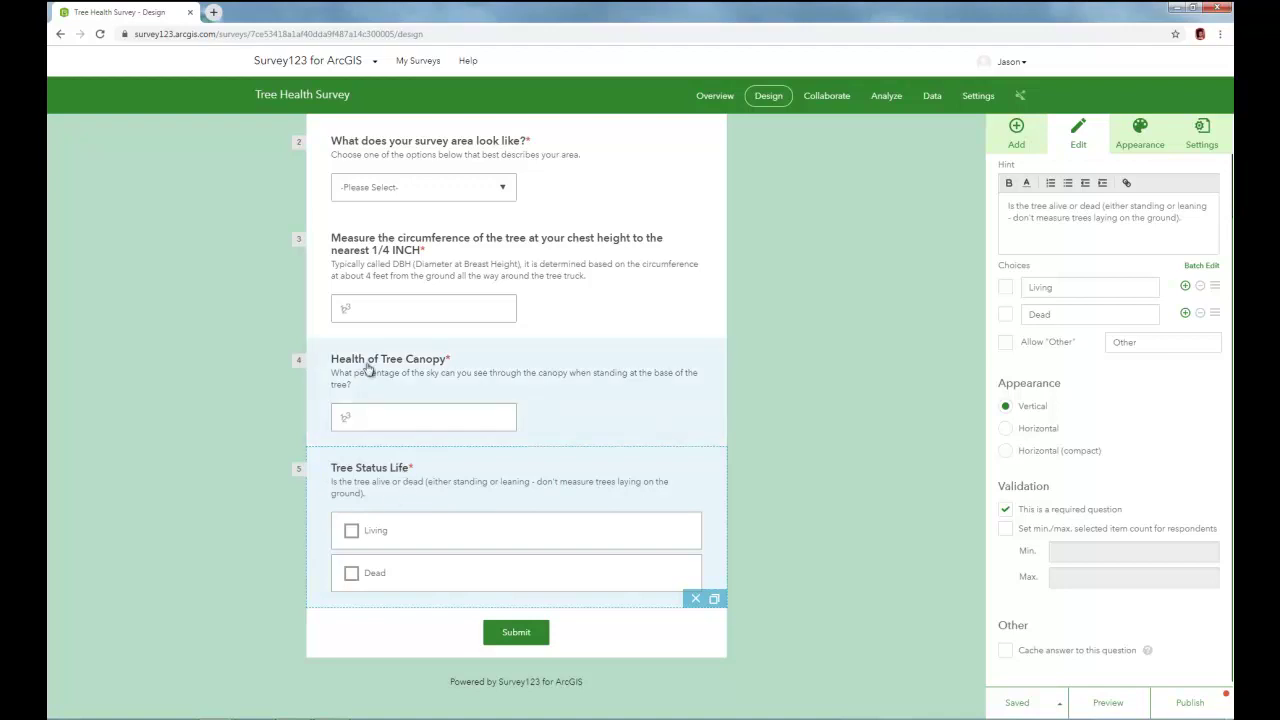
pyautogui.moveTo(323, 474)
pyautogui.mouseDown()
pyautogui.moveTo(323, 374)
pyautogui.moveTo(336, 368)
pyautogui.mouseUp()
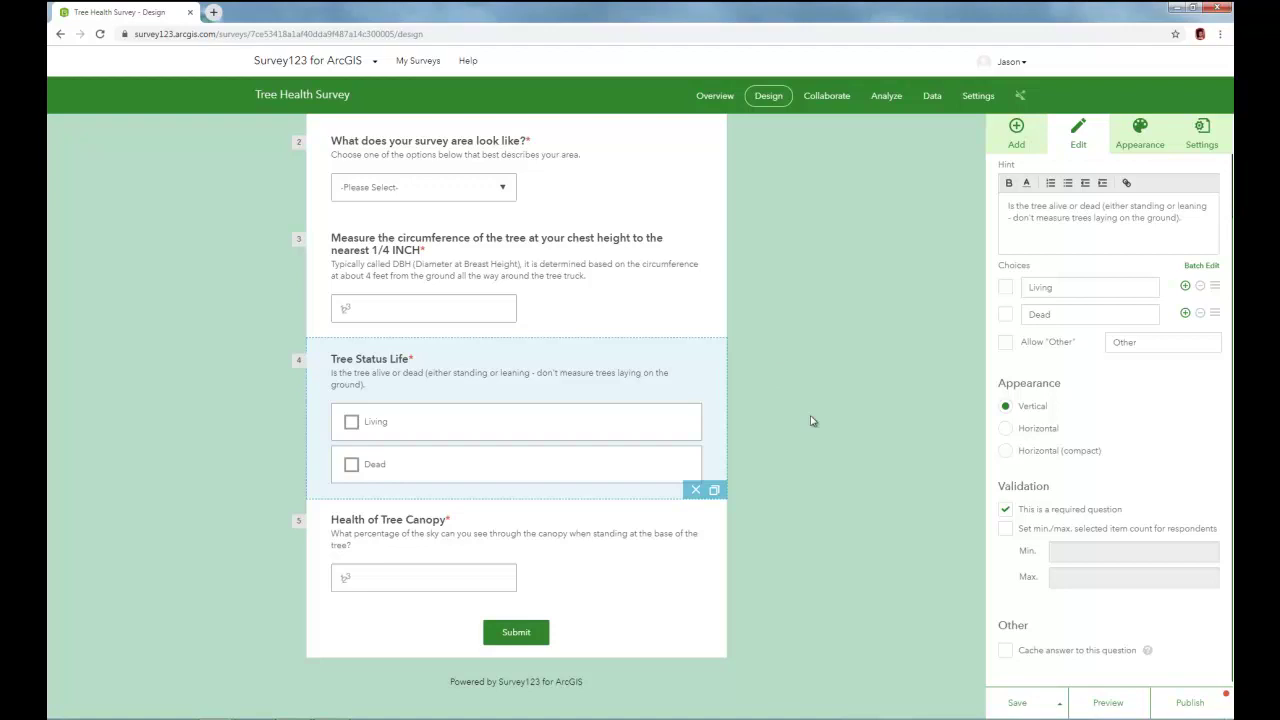
pyautogui.click(1016, 703)
# - Publish the Tree Health Survey and confirm in the Publish Survey panel
pyautogui.click(1195, 707)
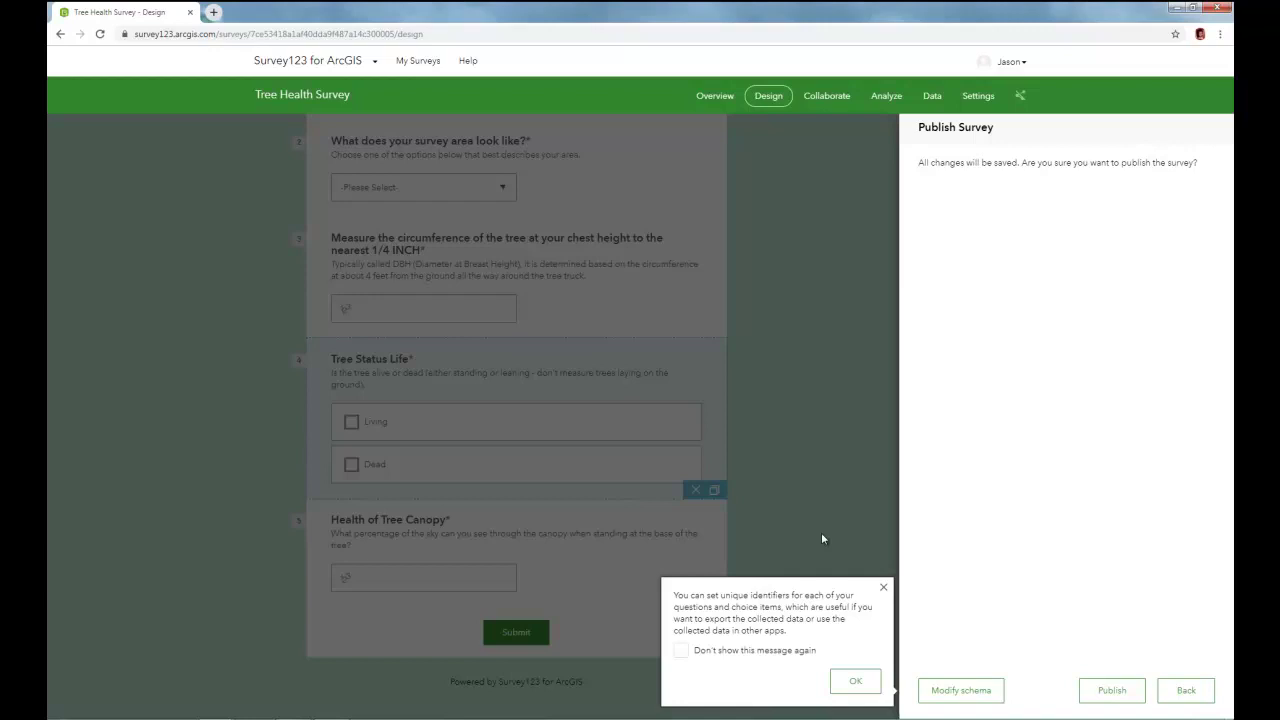
pyautogui.click(1118, 692)
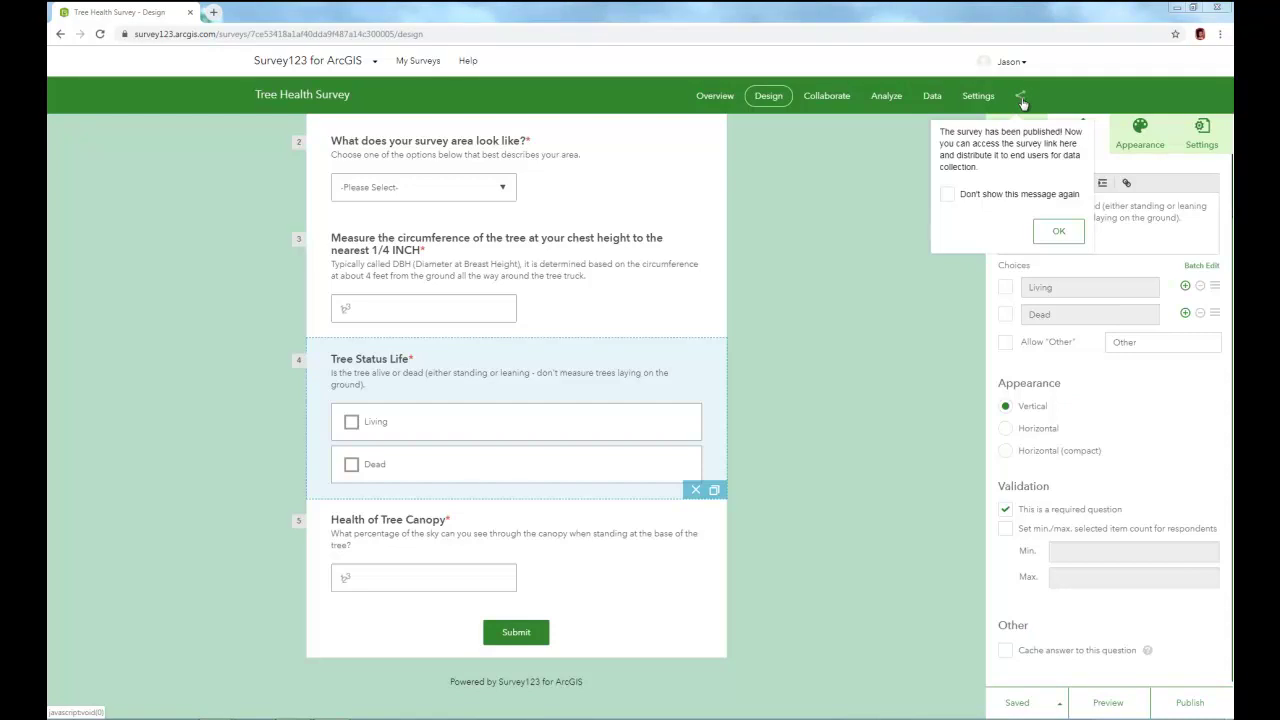
# - Dismiss the published message, view the survey's share link, and go to the Collaborate page
pyautogui.click(1058, 231)
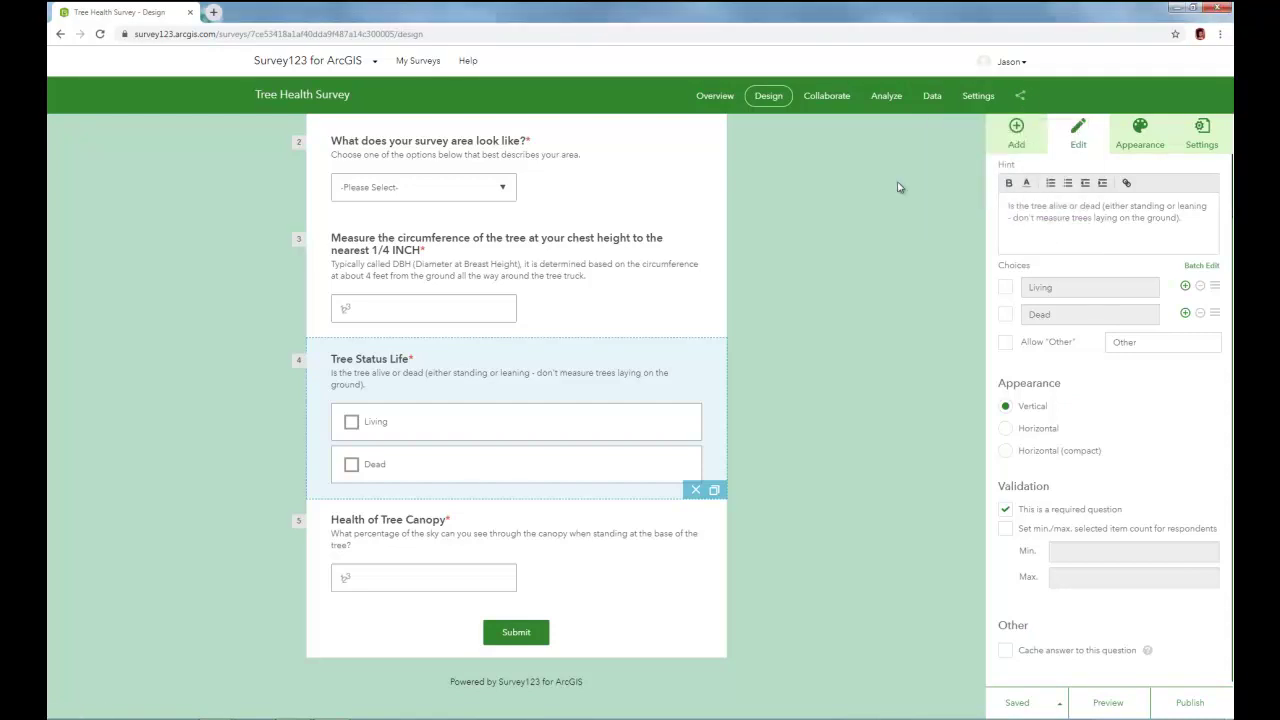
pyautogui.click(1020, 98)
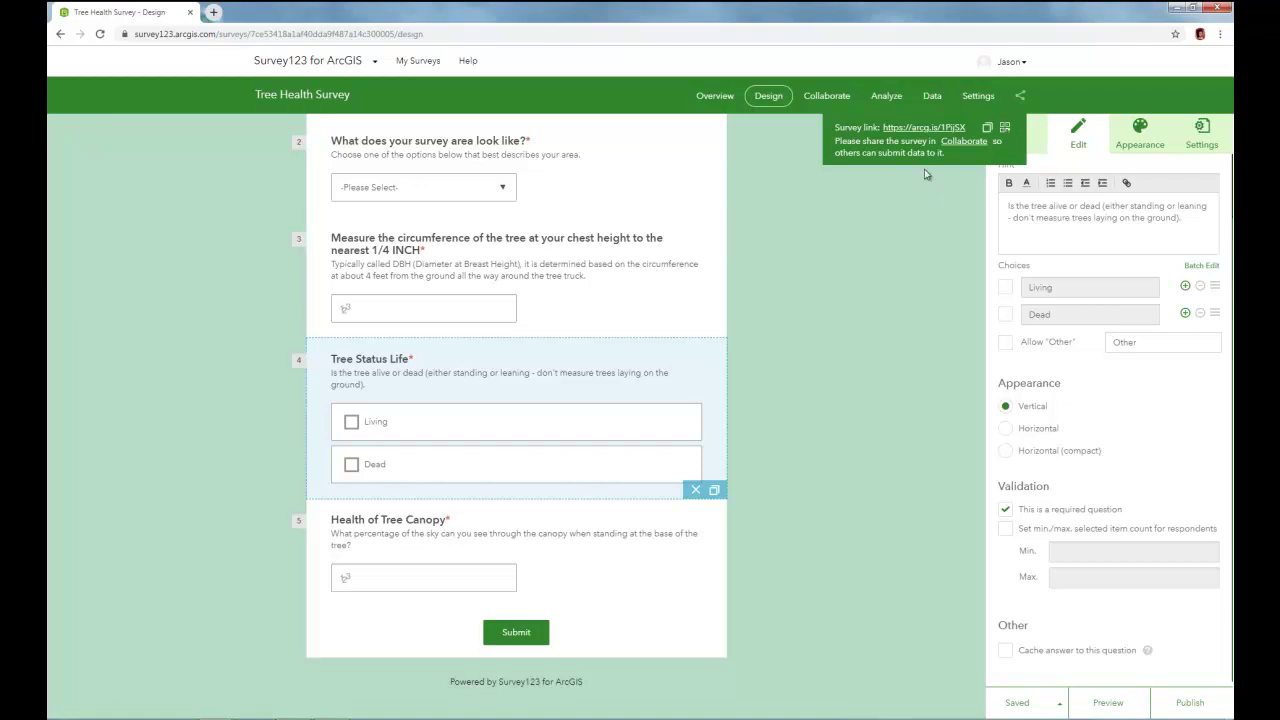
pyautogui.click(828, 104)
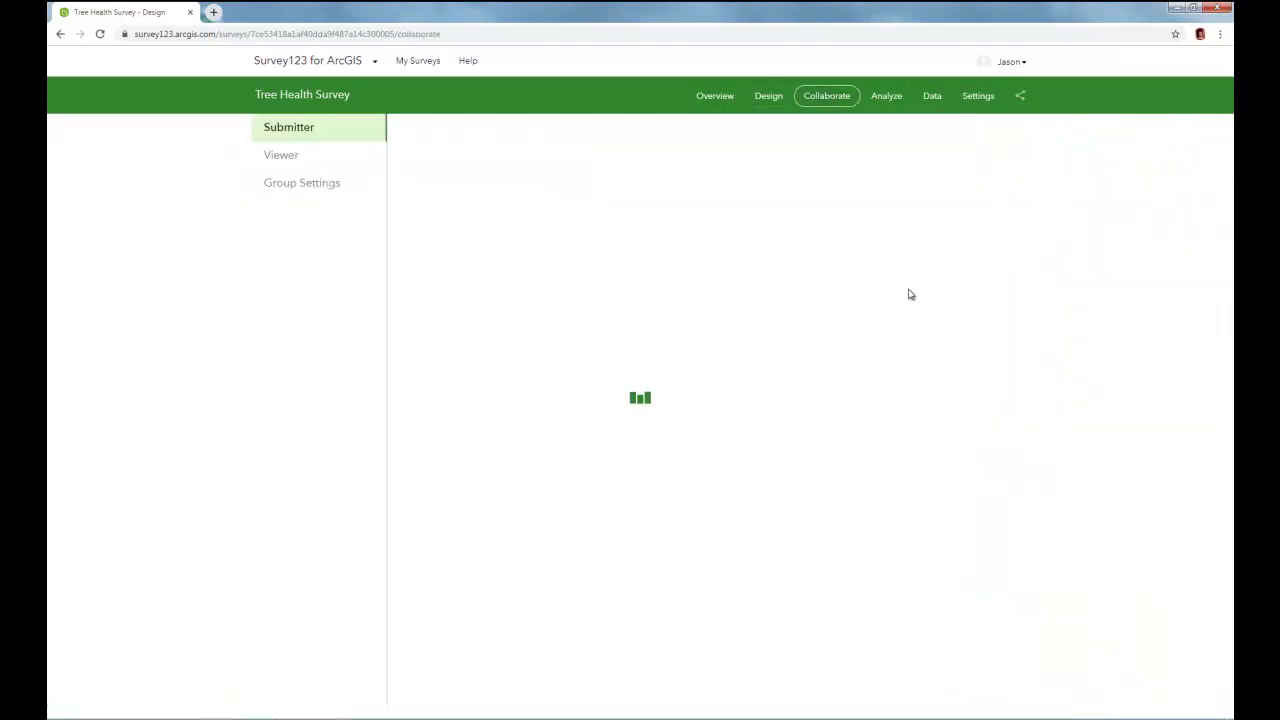